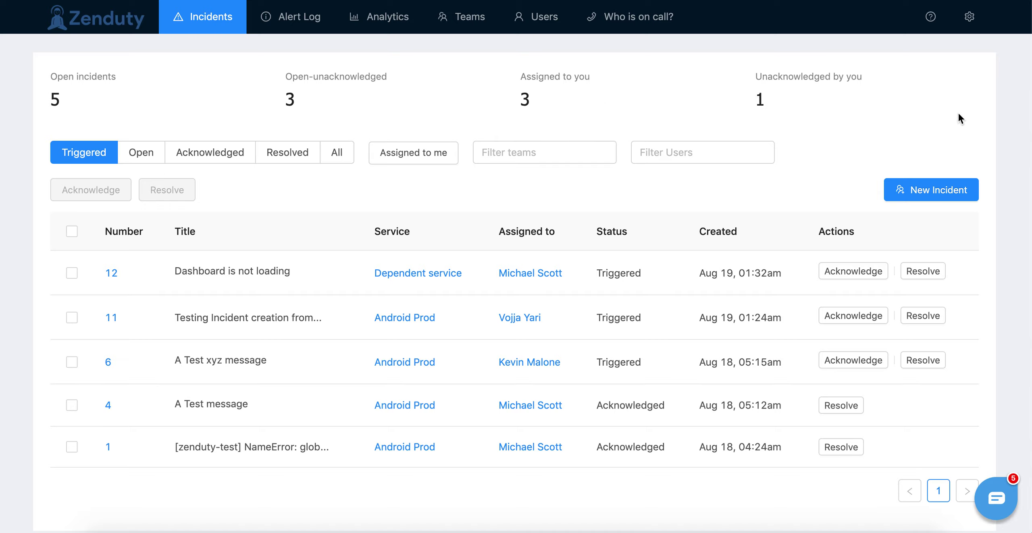
Step: Open the profile's contact information and review the email, SMS, phone, Slack and Microsoft Teams contact methods
left_click(969, 18)
left_click(907, 54)
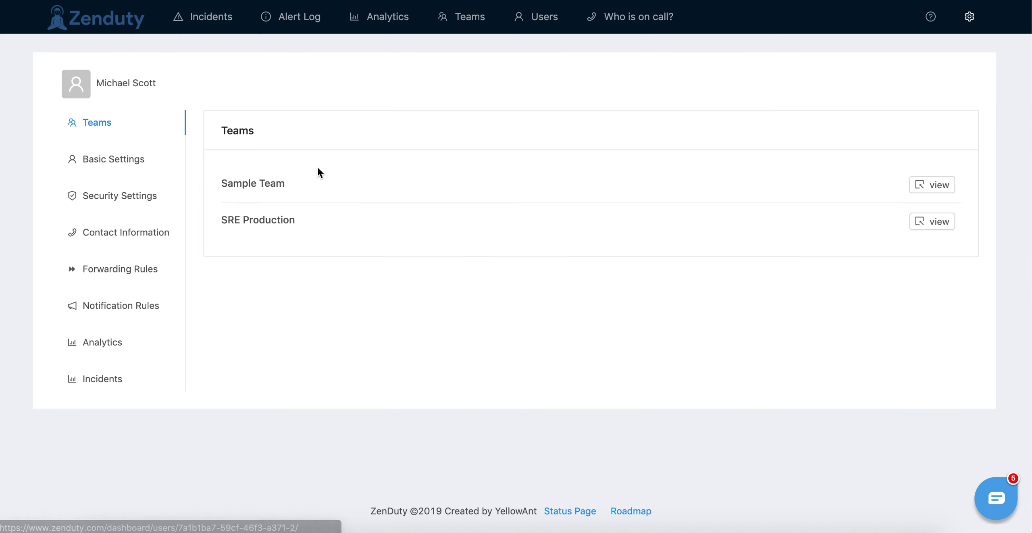
left_click(127, 236)
scroll(557, 360, "down", 3)
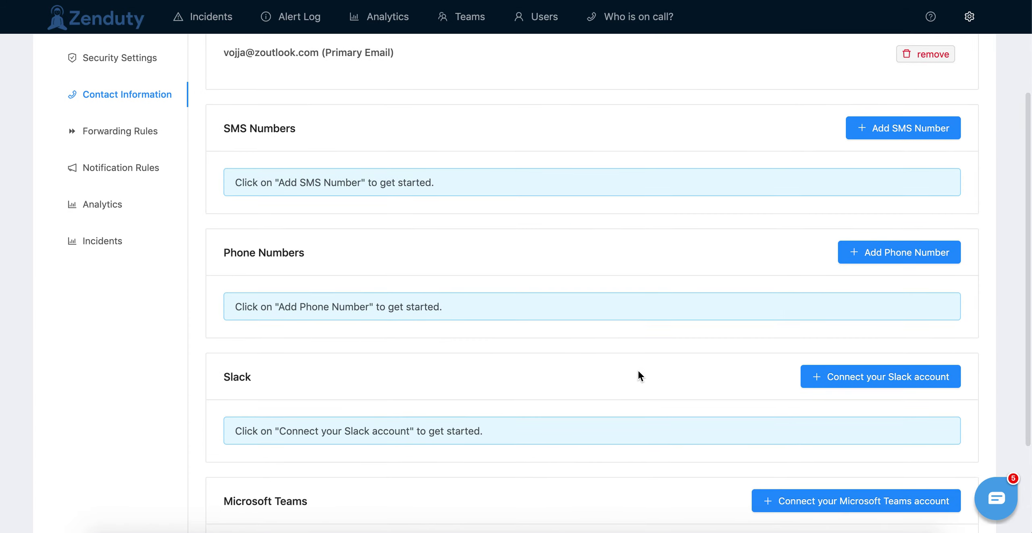
scroll(640, 375, "down", 2)
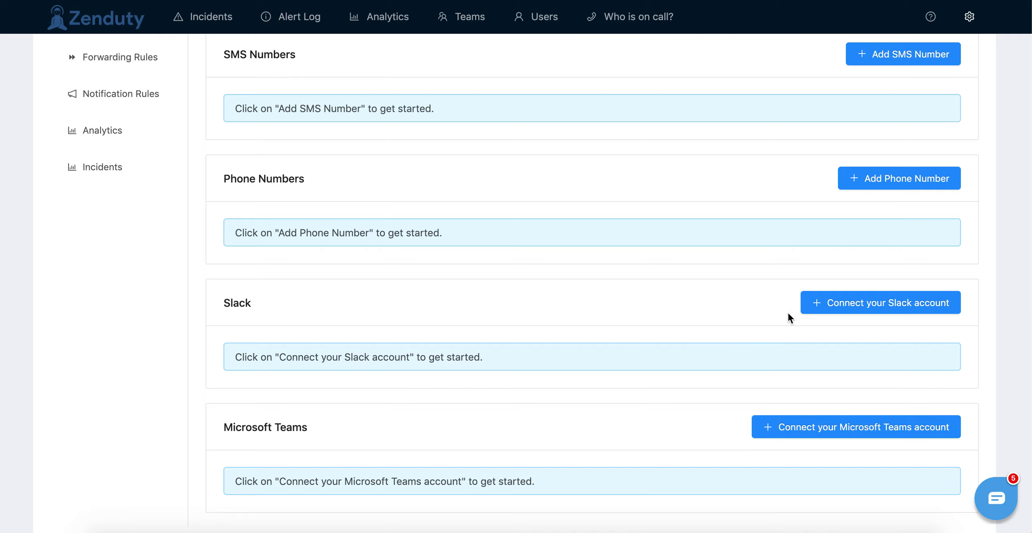
scroll(702, 336, "up", 3)
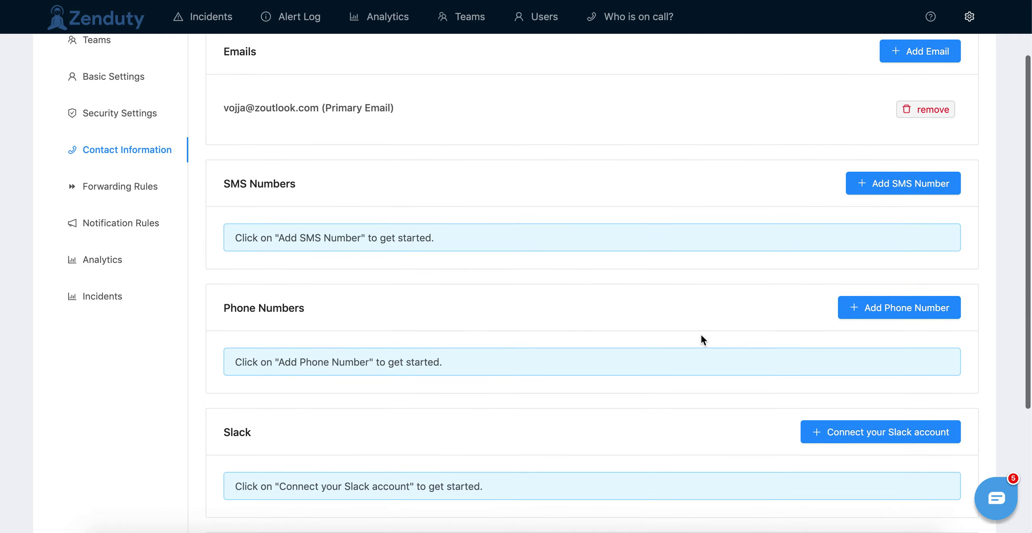
scroll(701, 335, "down", 1)
scroll(701, 336, "up", 3)
scroll(330, 298, "up", 1)
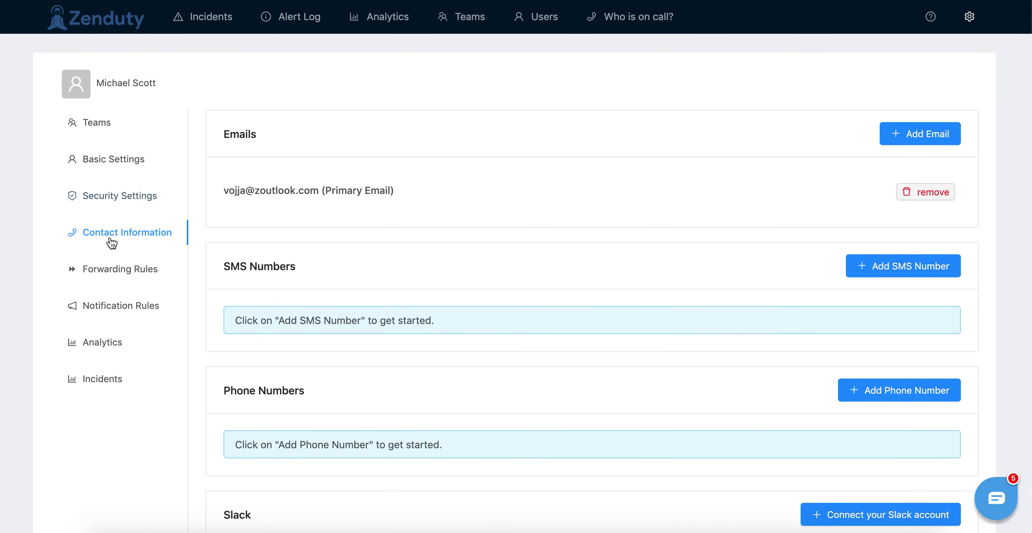
Step: Connect the Slack account by allowing access to the Zenduty Test workspace, and check its entry in the contact information
scroll(459, 235, "down", 5)
left_click(824, 321)
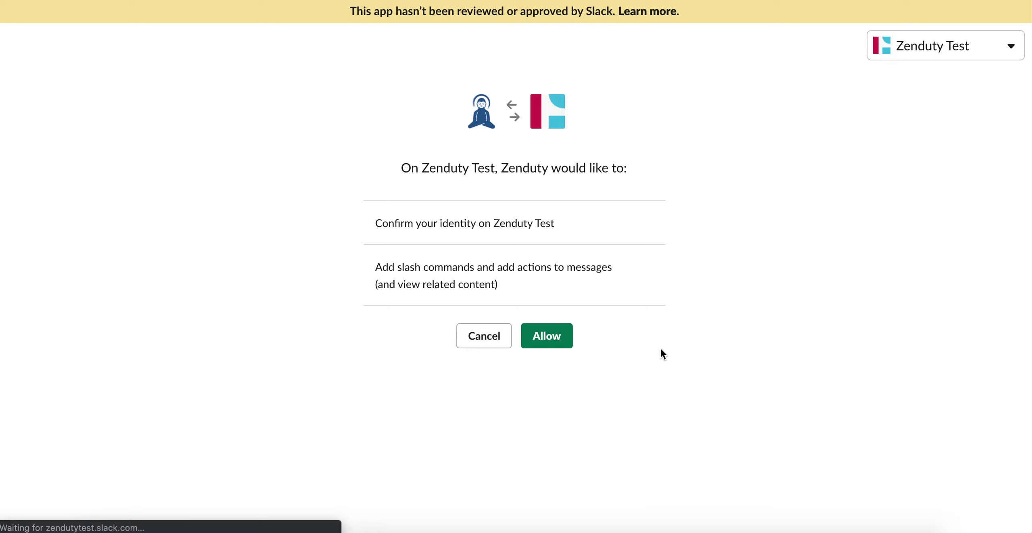
left_click(559, 343)
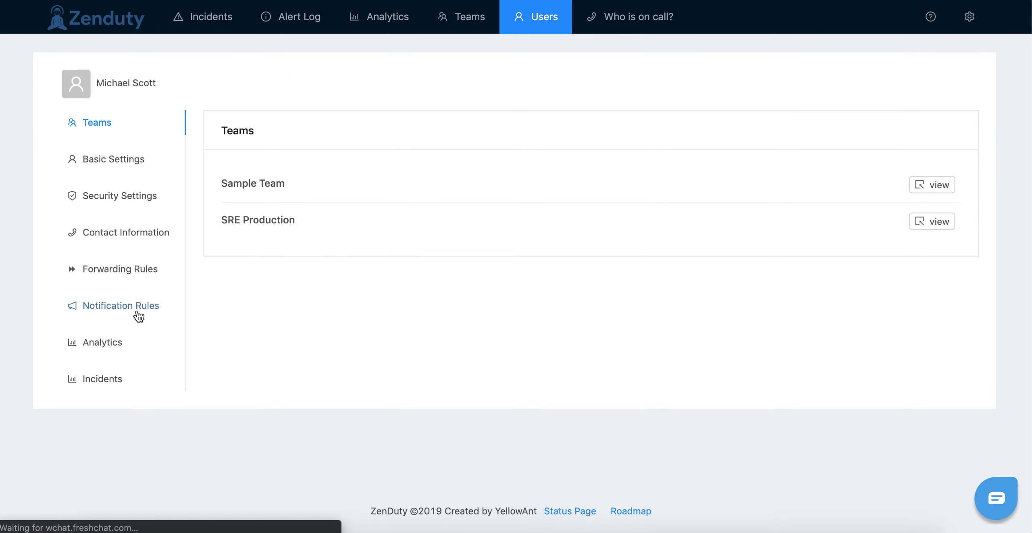
left_click(137, 306)
left_click(134, 233)
scroll(438, 270, "down", 5)
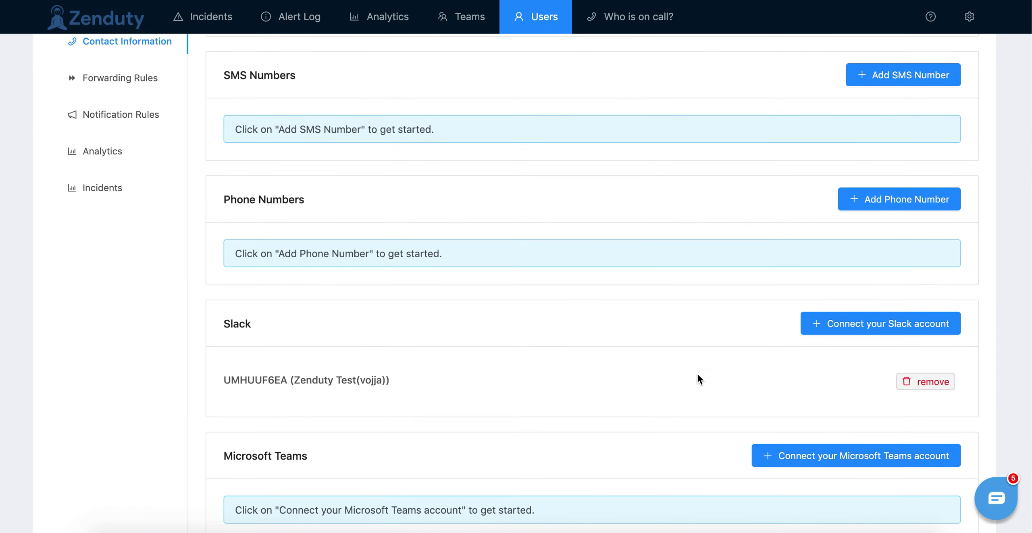
scroll(471, 369, "up", 1)
scroll(501, 374, "down", 1)
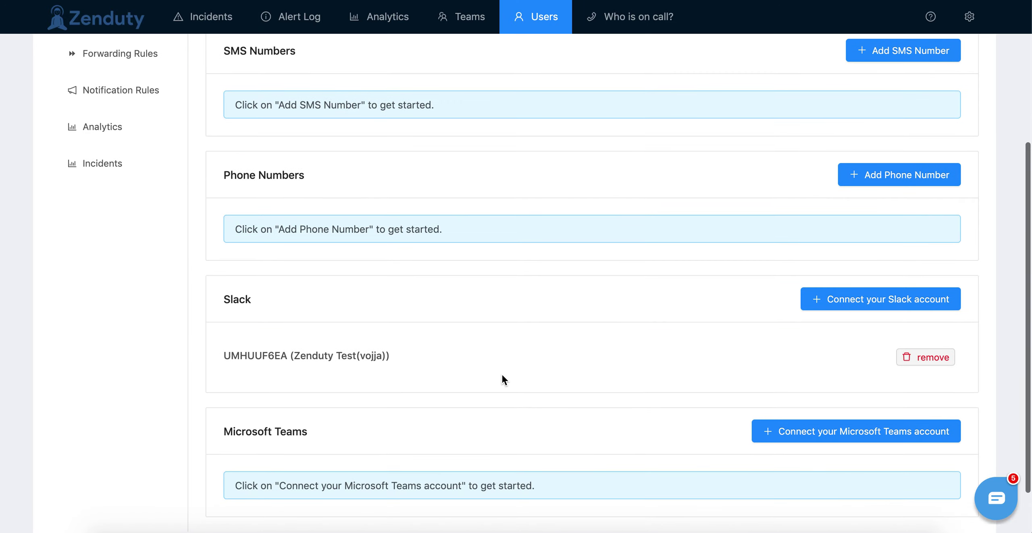
scroll(501, 375, "up", 4)
Step: Create a high-urgency notification rule that messages the connected Slack contact 0 minutes after a trigger
left_click(104, 263)
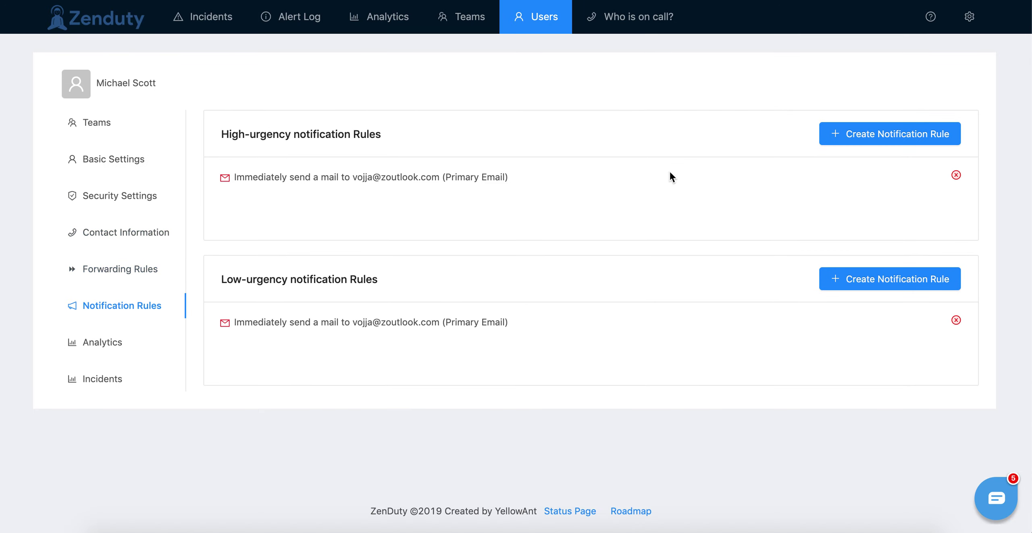
left_click(873, 133)
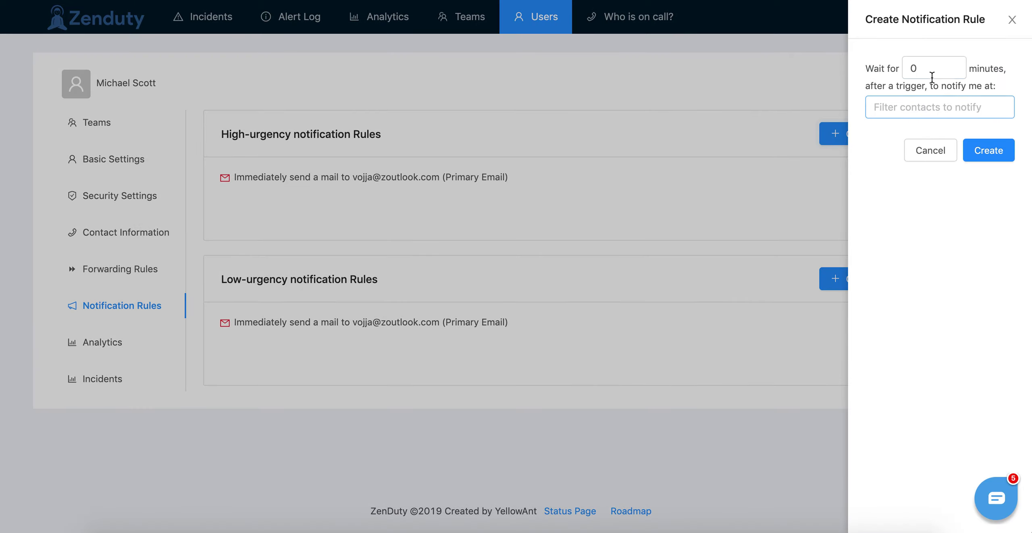
left_click(934, 108)
left_click(908, 202)
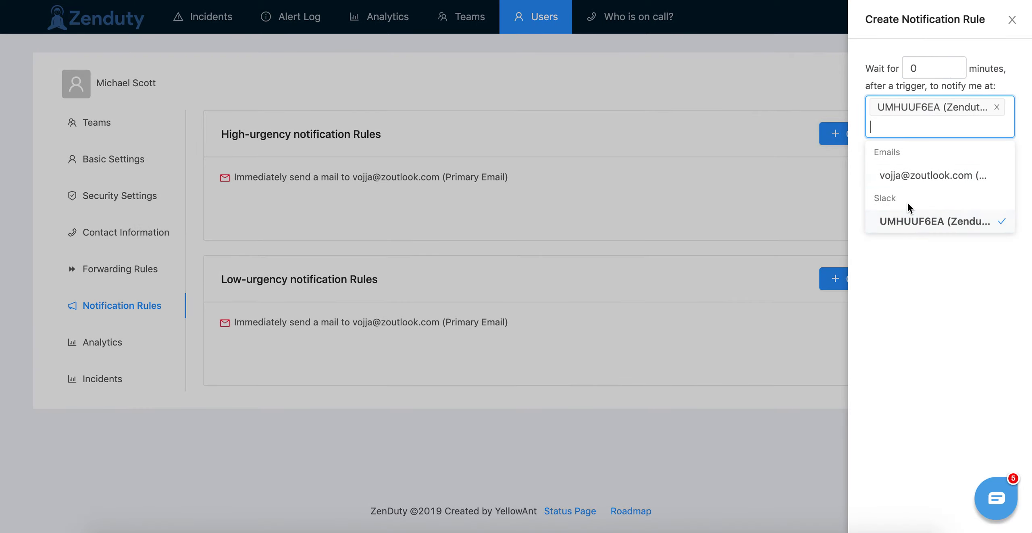
left_click(914, 333)
left_click(985, 177)
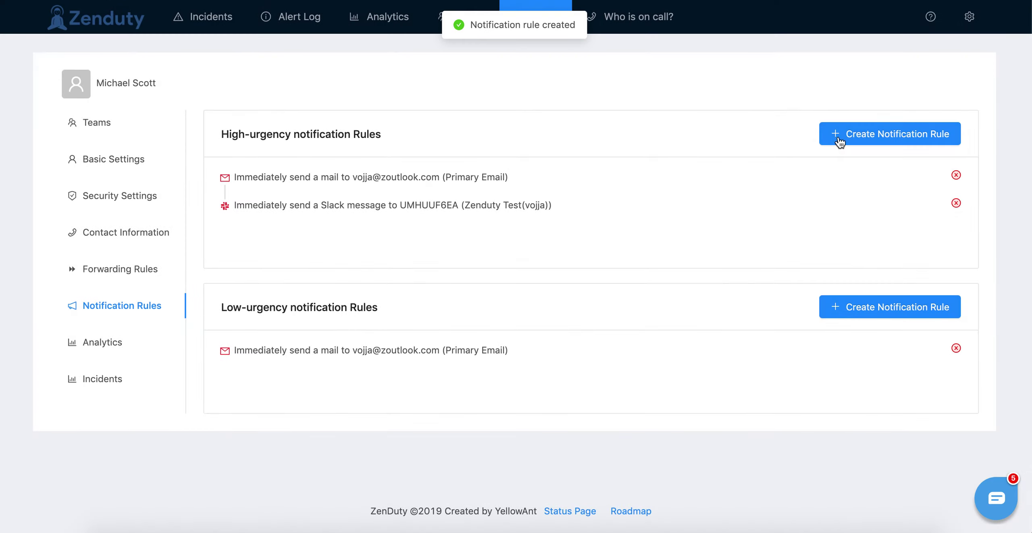
Step: Create a second high-urgency notification rule that messages the Slack contact 10 minutes after a trigger
left_click(862, 138)
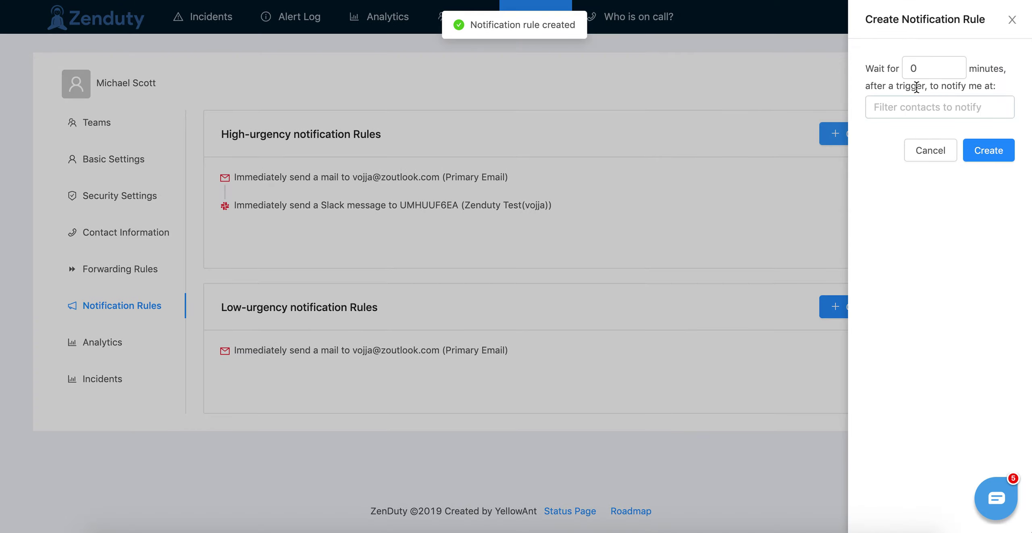
key("BackSpace")
type("10")
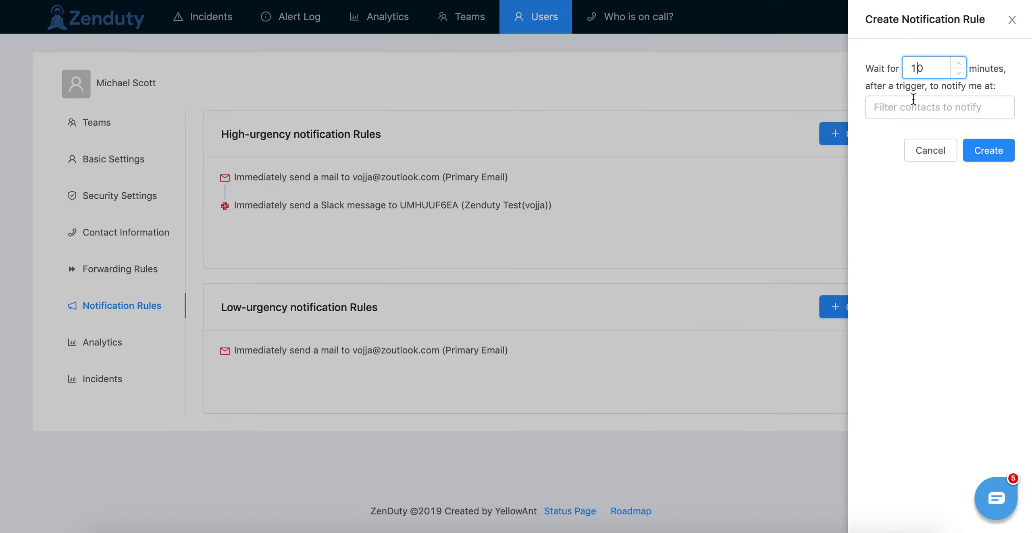
left_click(913, 106)
left_click(912, 201)
left_click(961, 296)
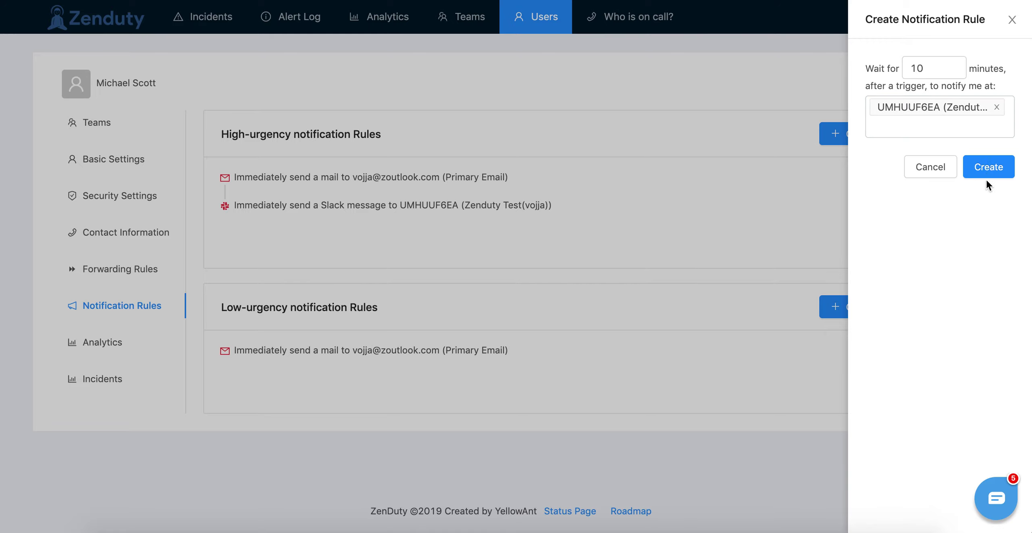
left_click(990, 169)
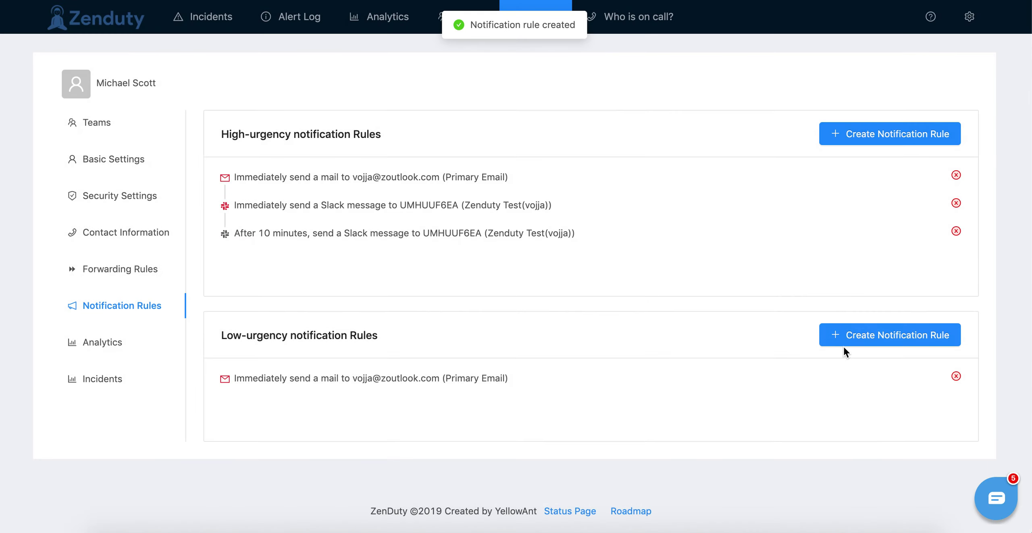
Step: Create a low-urgency notification rule that messages the Slack contact 0 minutes after a trigger
left_click(865, 334)
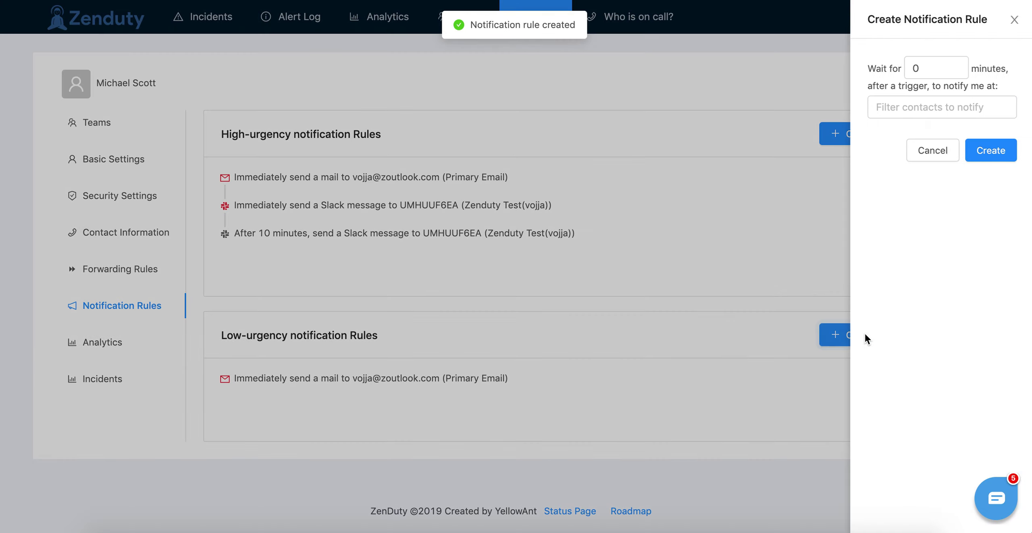
left_click(912, 105)
left_click(934, 201)
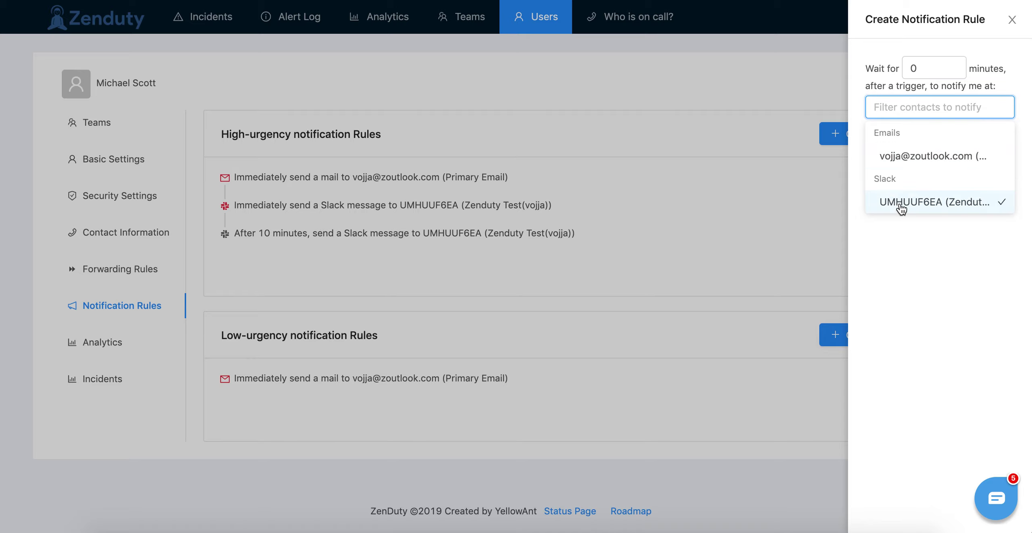
left_click(923, 302)
left_click(994, 168)
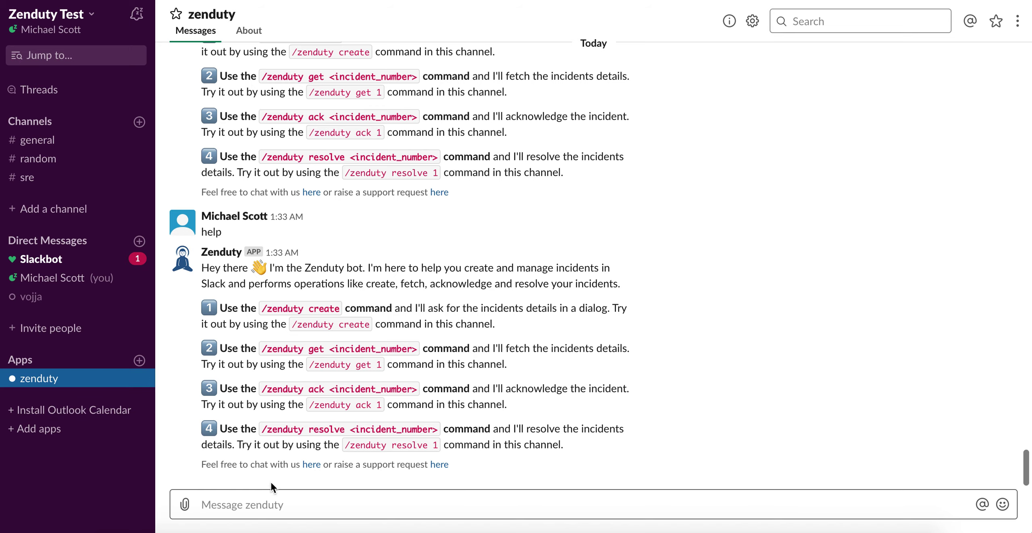
Step: Switch to Slack and send "help" to the zenduty app
left_click(38, 383)
type("help")
key("Return")
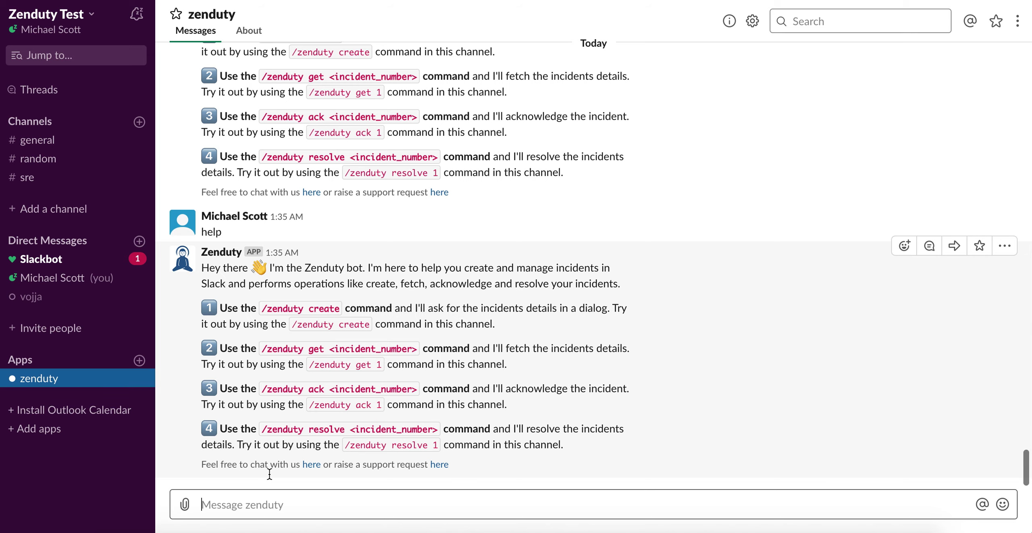
type("/")
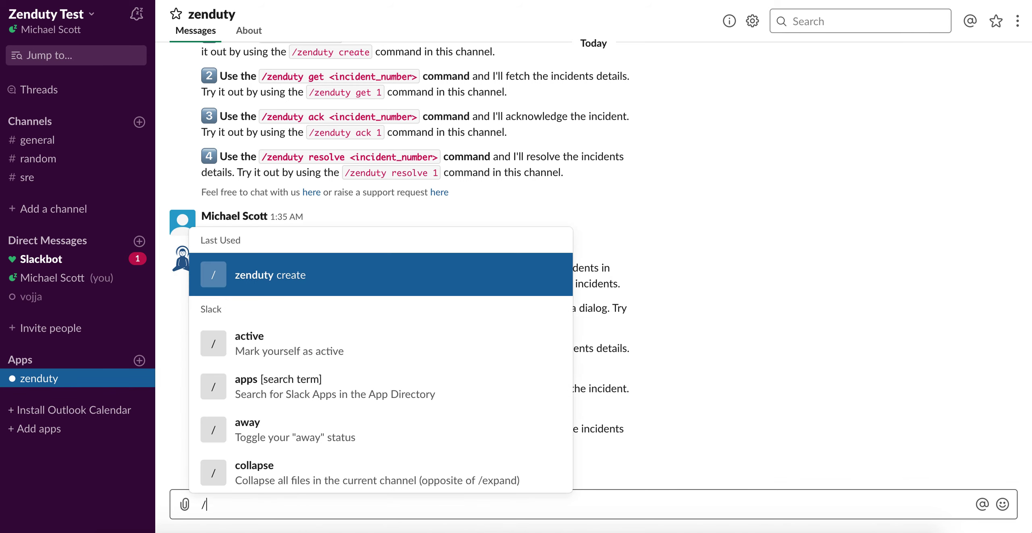
type("ze")
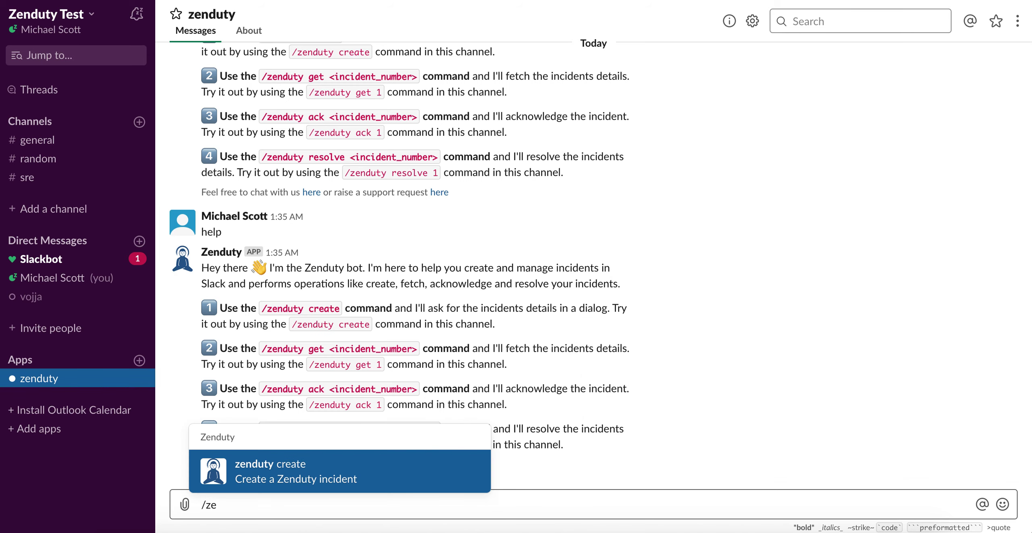
key("Tab")
key("ctrl+a")
key("BackSpace")
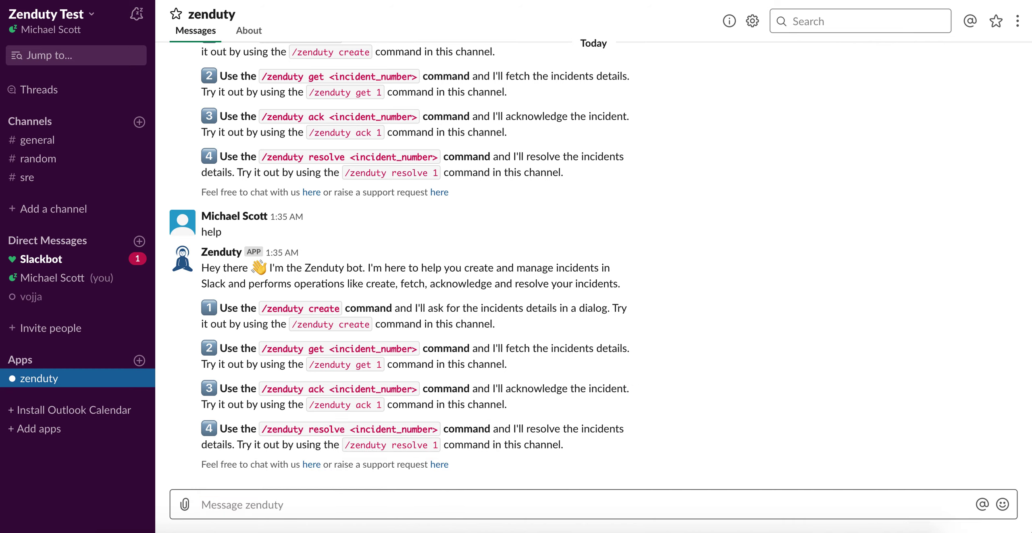
Step: Fetch the details of incident 1 by sending "get 1" to the zenduty app
type("get")
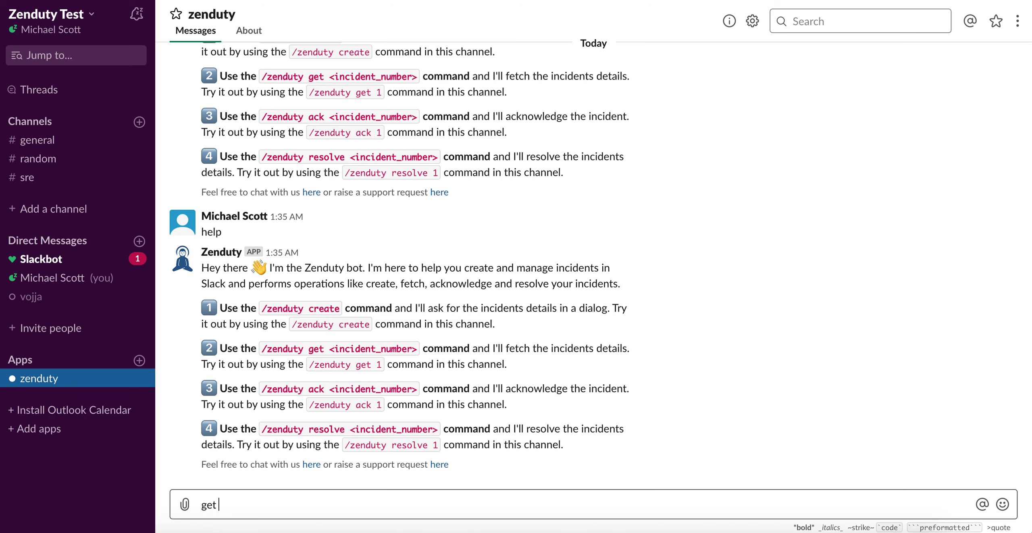
type(" 1")
key("Return")
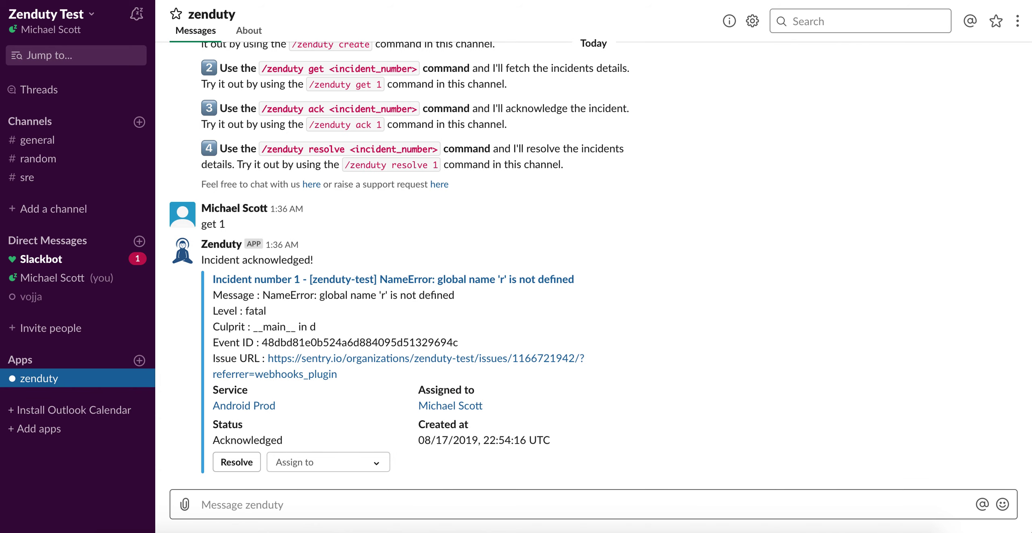
Step: Fetch incident 4 by sending "get 4" to the zenduty app, and resolve it from the reply
type("get 4")
key("Return")
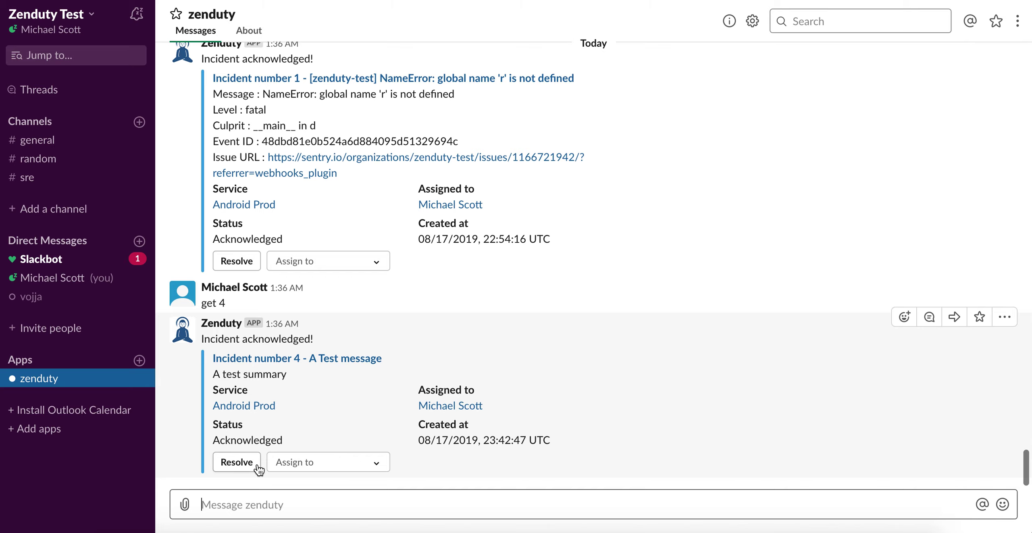
left_click(237, 462)
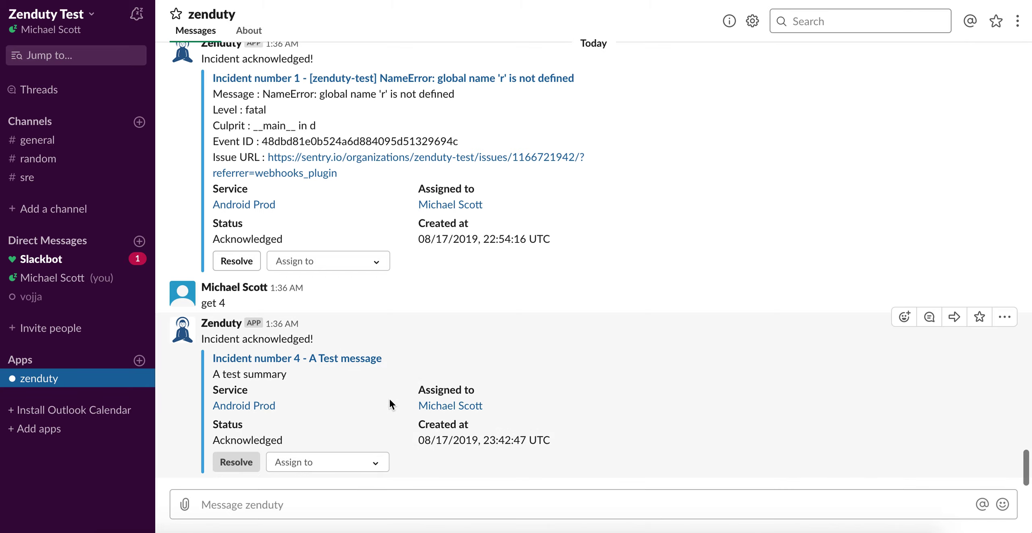
Step: Fetch the details of incident 12 with the slash command "/zenduty get 12"
left_click(270, 501)
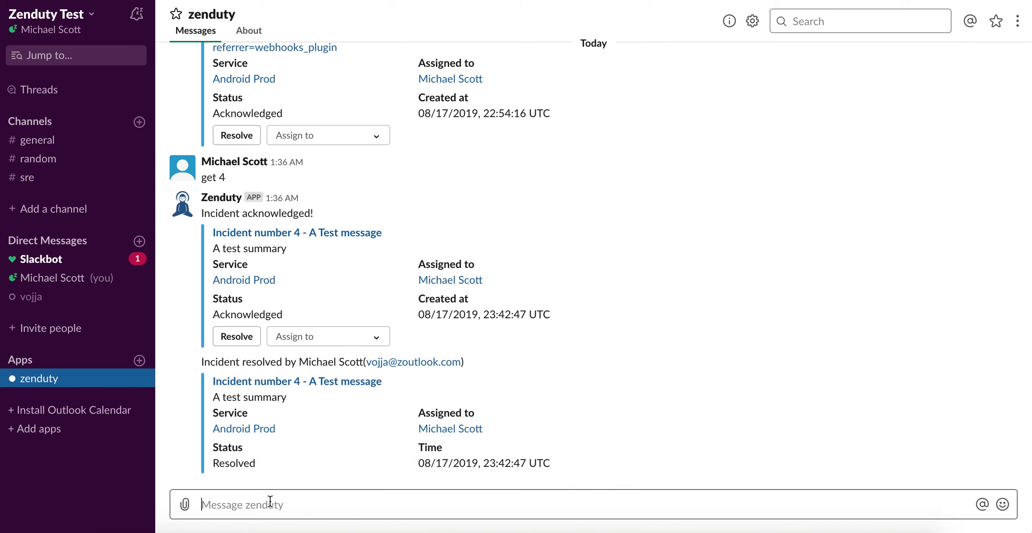
type("/")
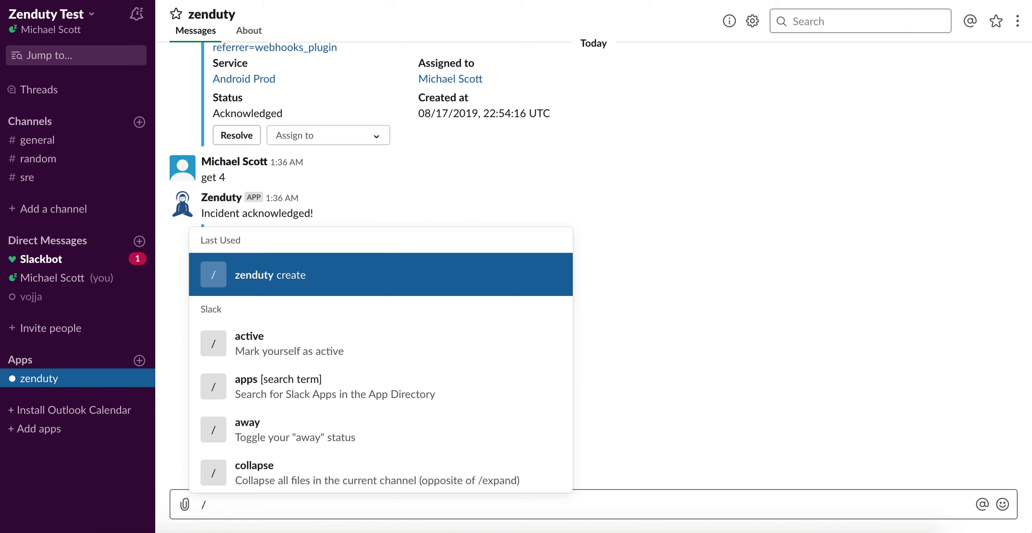
key("Return")
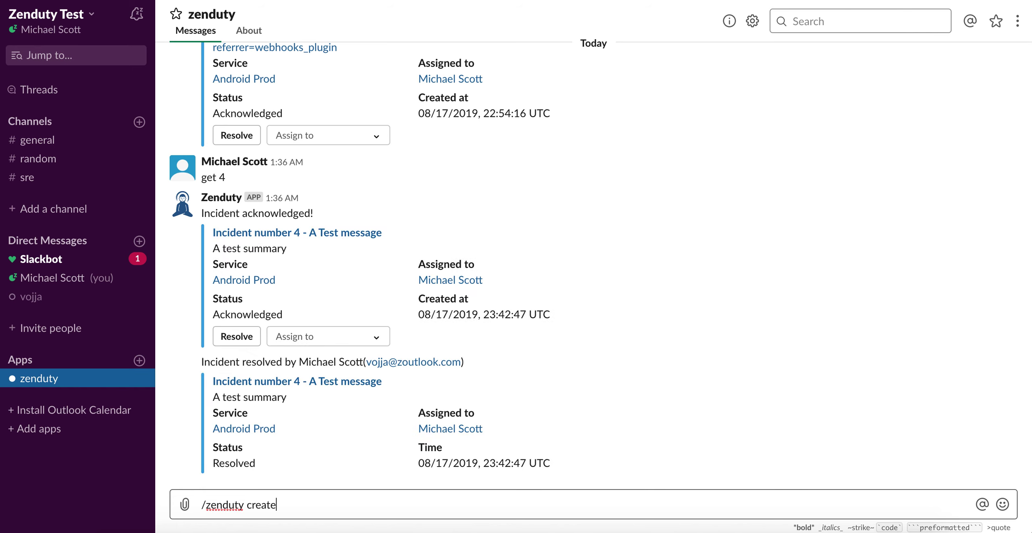
key("BackSpace")
key("BackSpace")
key("BackSpace")
key("BackSpace")
key("BackSpace")
key("BackSpace")
type("get 12")
key("Return")
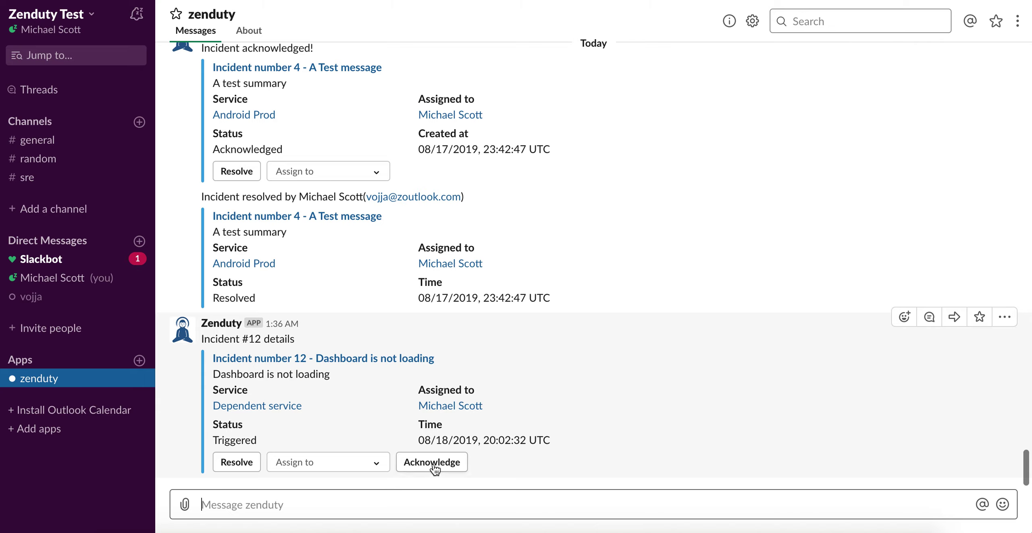
Step: Try to find a teammate by first name as the new assignee of incident 12
left_click(320, 463)
type("jim")
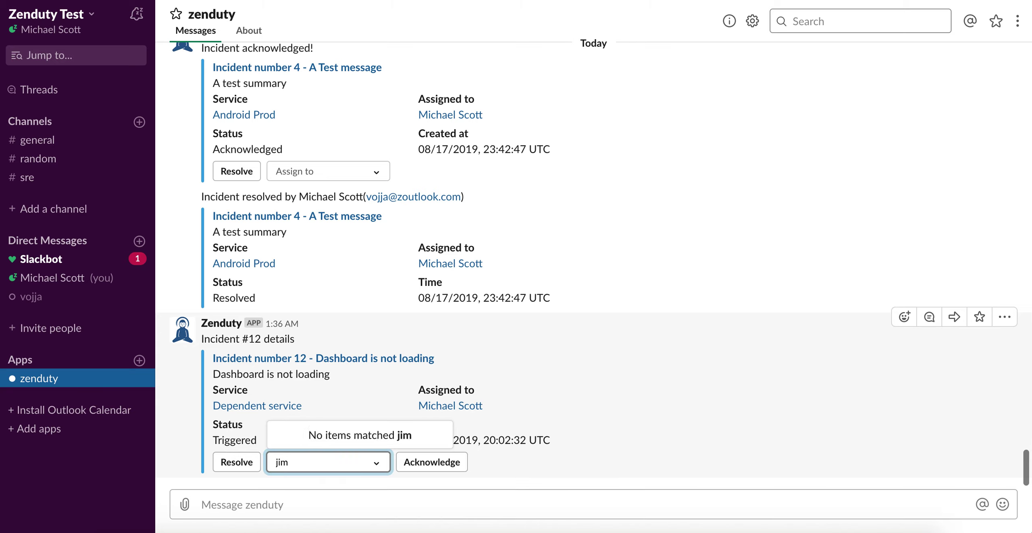
key("BackSpace")
key("BackSpace")
key("BackSpace")
left_click(351, 404)
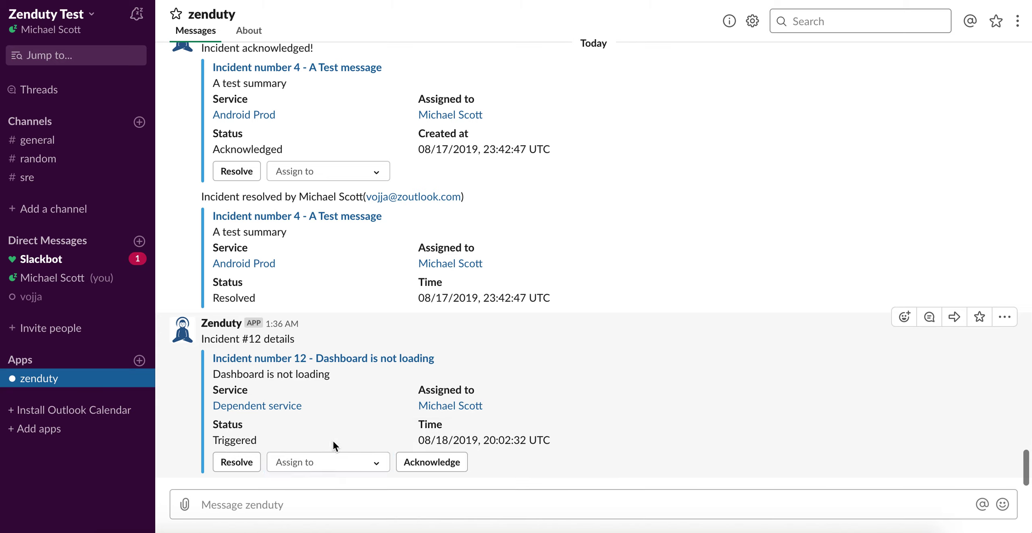
left_click(283, 507)
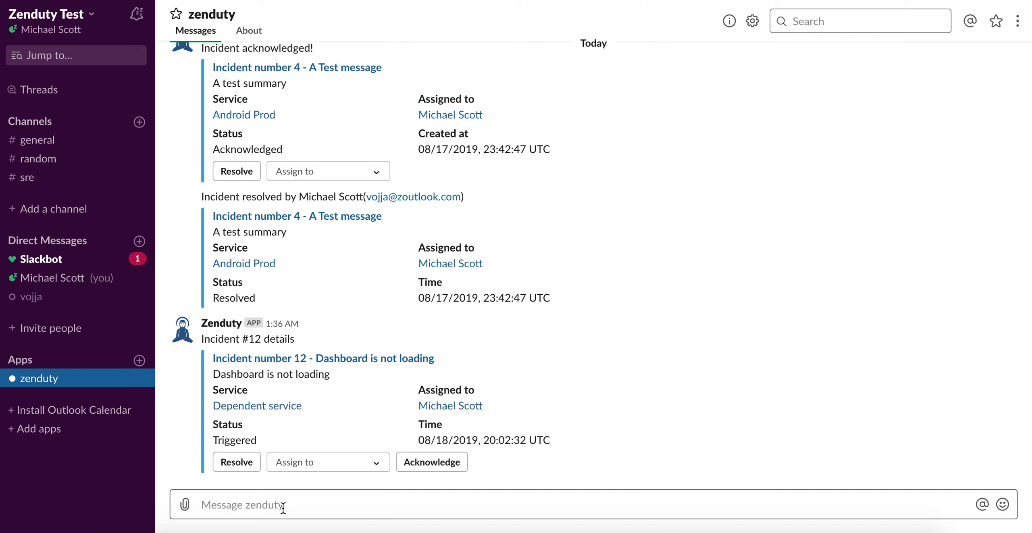
Step: Acknowledge and resolve incident 12 by sending "ack 12" and "resolve 12" to the zenduty app
type("ack")
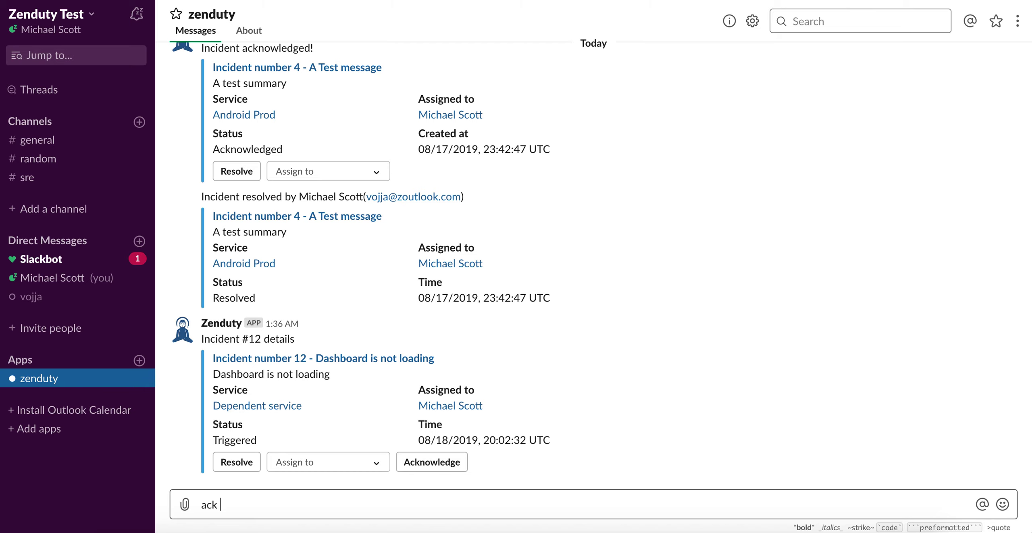
type("12")
key("Return")
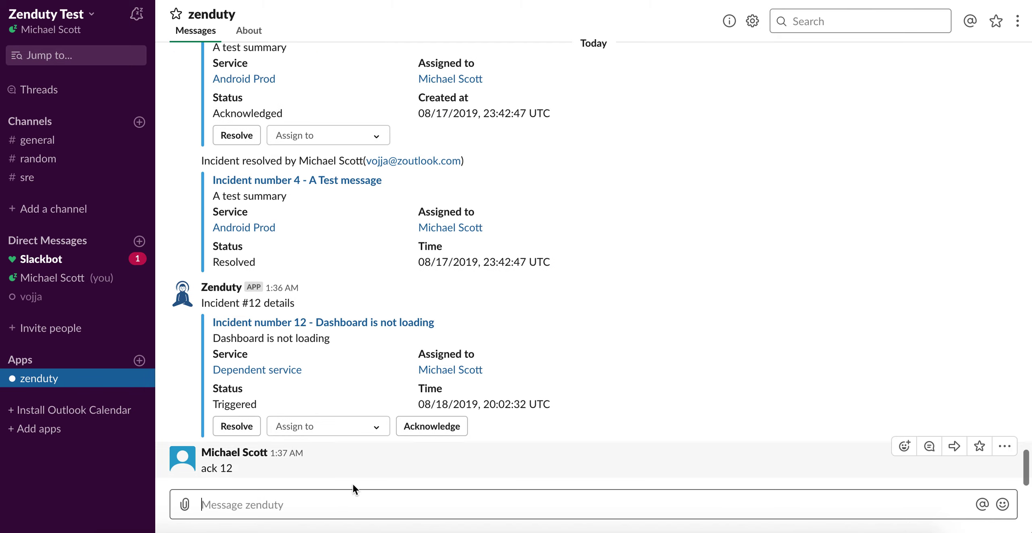
type("r")
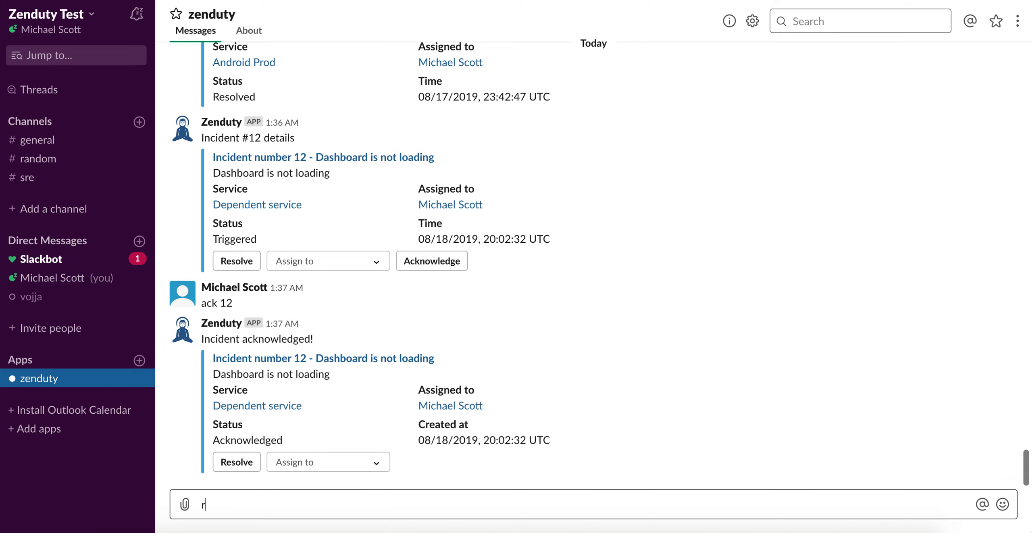
type("esolve 12")
key("Return")
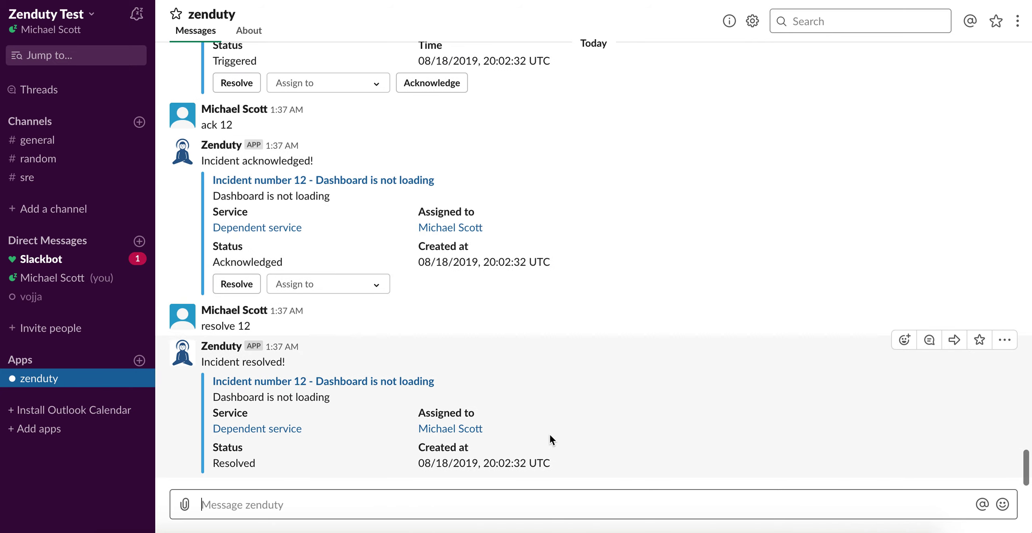
Step: Open the incident creation form with the slash command "/zenduty create"
type("/ce")
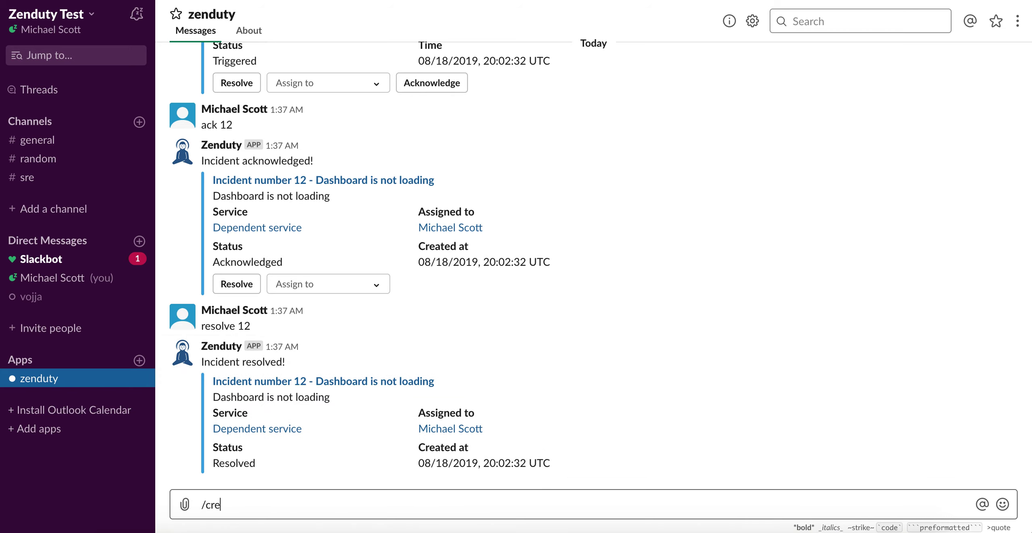
key("BackSpace")
key("BackSpace")
type("z")
key("Tab")
type("create")
key("Return")
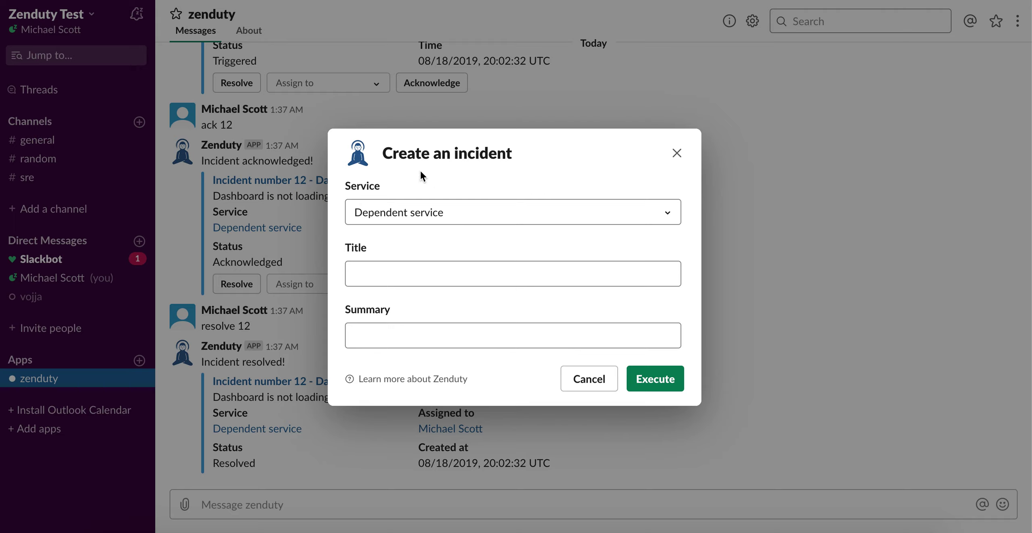
Step: Create an incident for the Android Prod service titled "Landing page loading slowly" with the summary "Load time > 6 seconds"
left_click(428, 211)
left_click(392, 277)
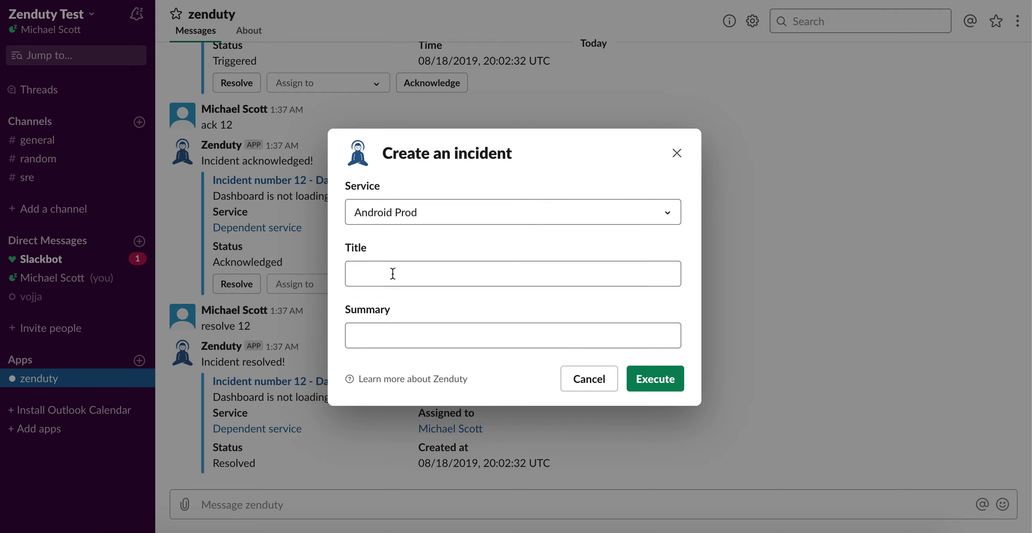
left_click(427, 280)
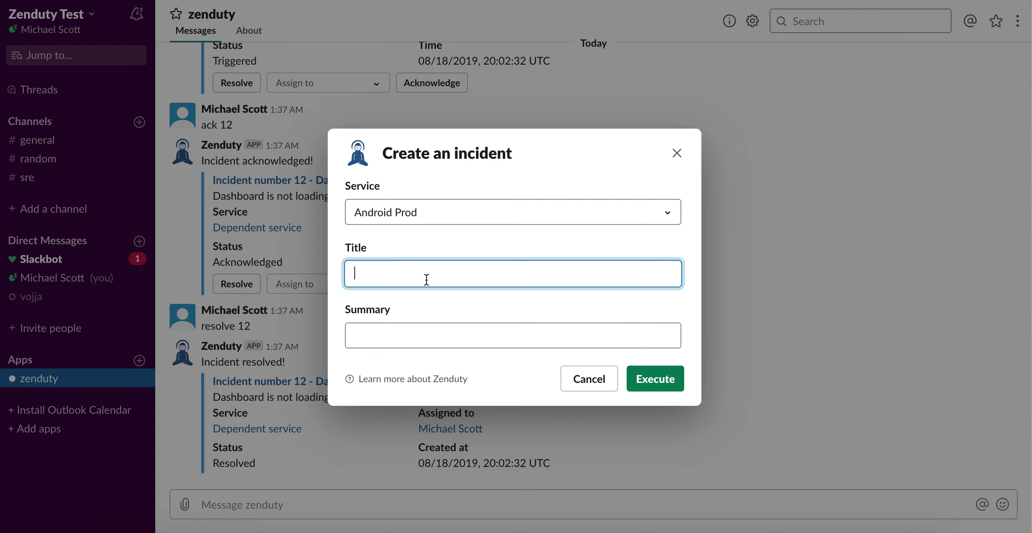
type("Landing page loading slowly")
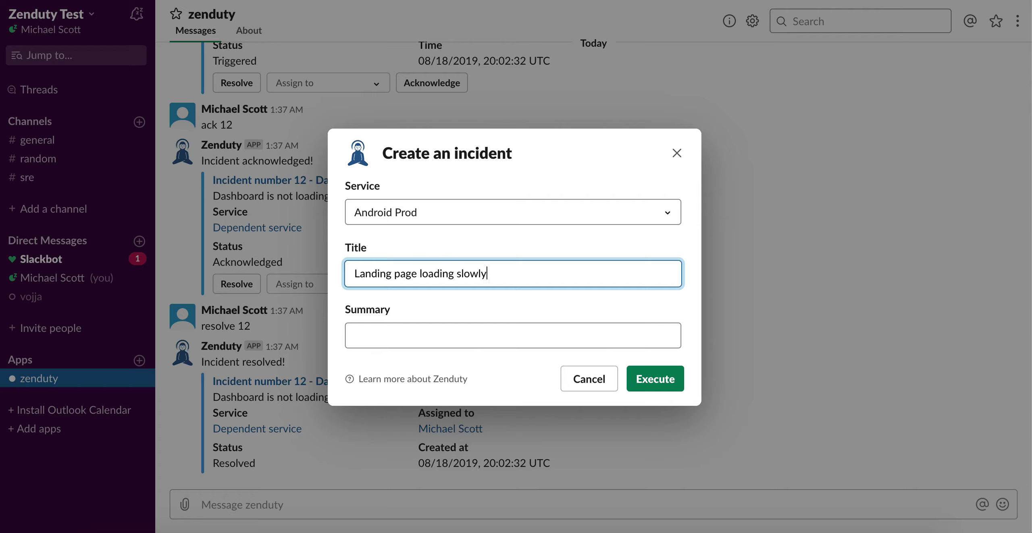
key("Tab")
type("L")
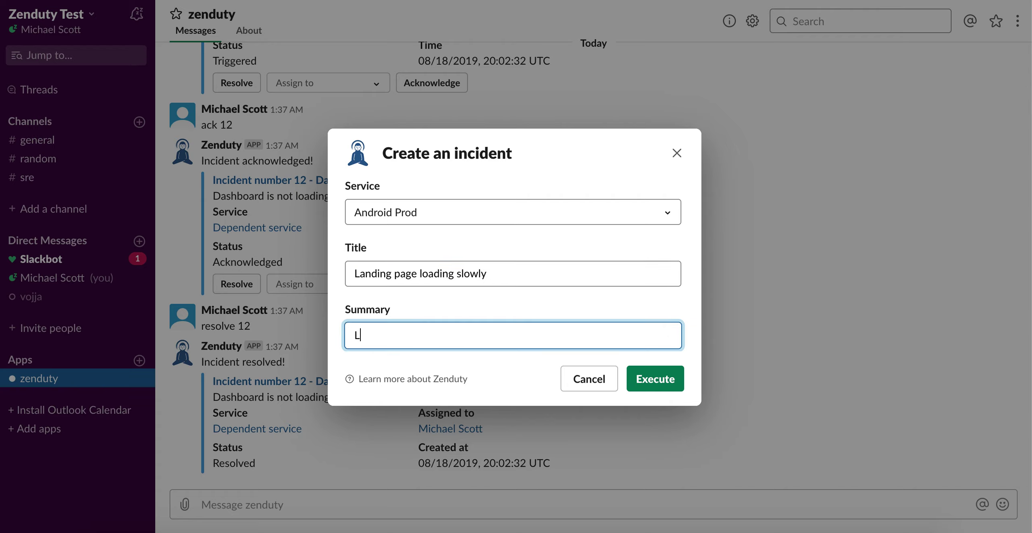
type("oad time > 6 seconds")
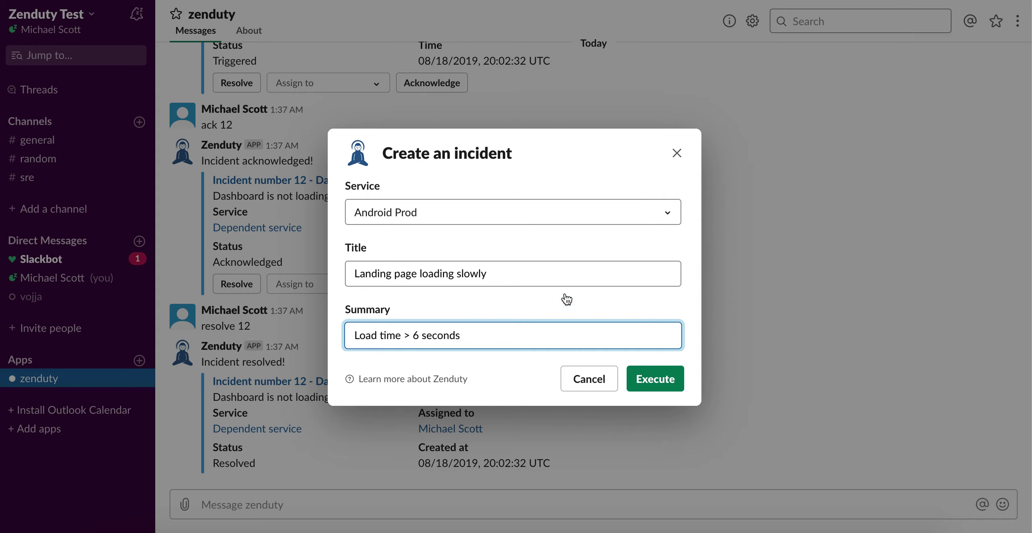
left_click(650, 380)
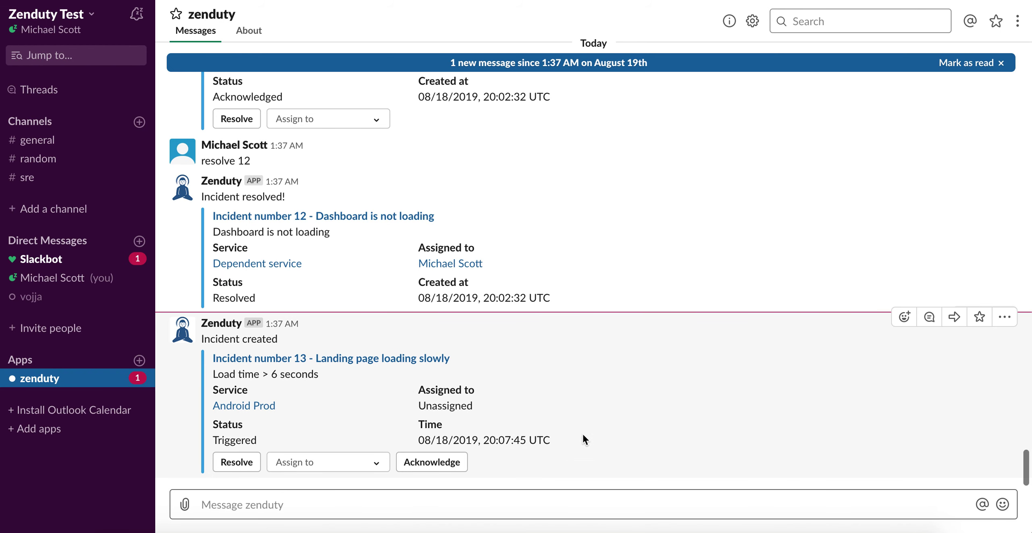
Step: Assign the new "Landing page loading slowly" incident to a teammate found by first name
left_click(318, 464)
type("jim")
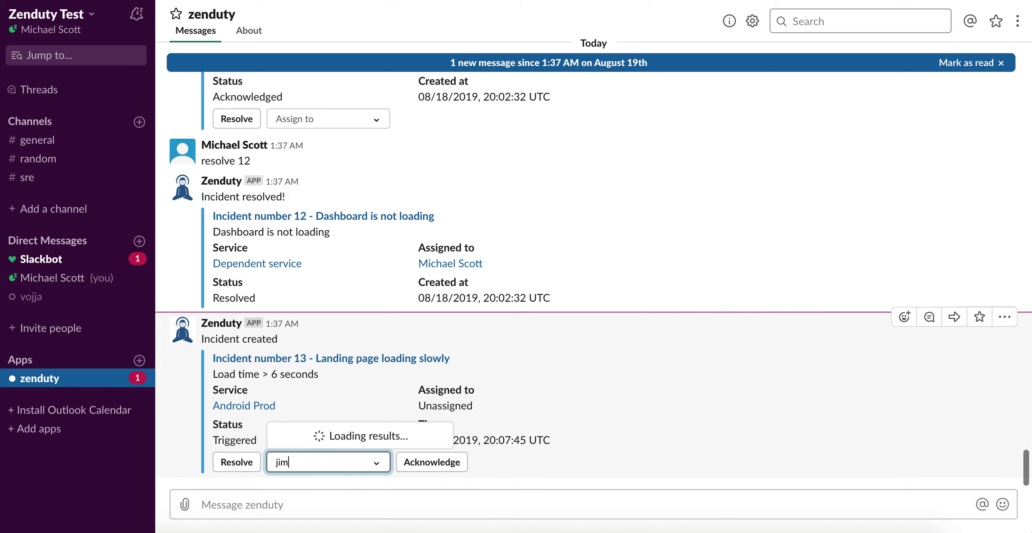
left_click(339, 435)
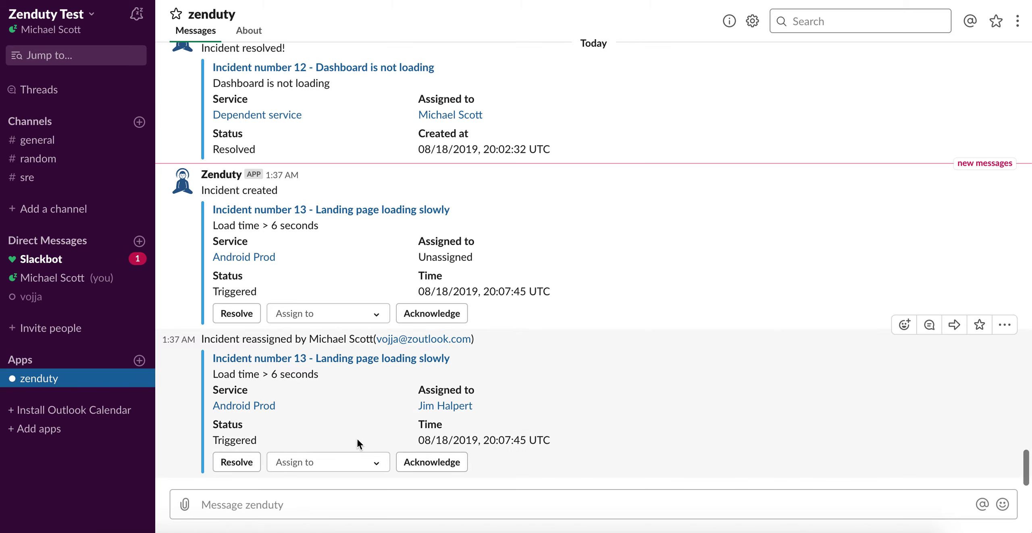
Step: Acknowledge and resolve incident 13 by sending "ack 13" and "resolve 13" to the zenduty app
type("m")
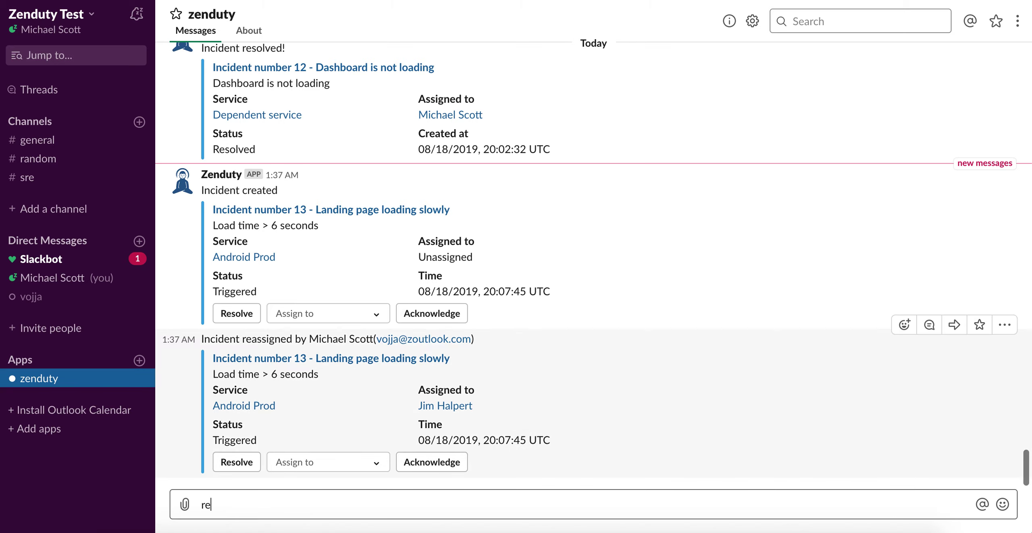
key("BackSpace")
type("ack")
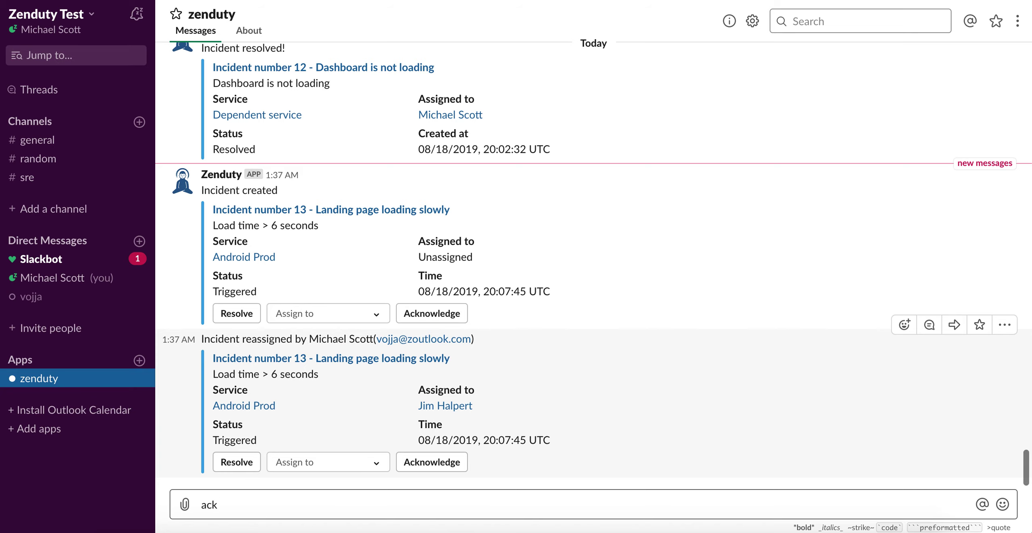
type(" 13")
key("Return")
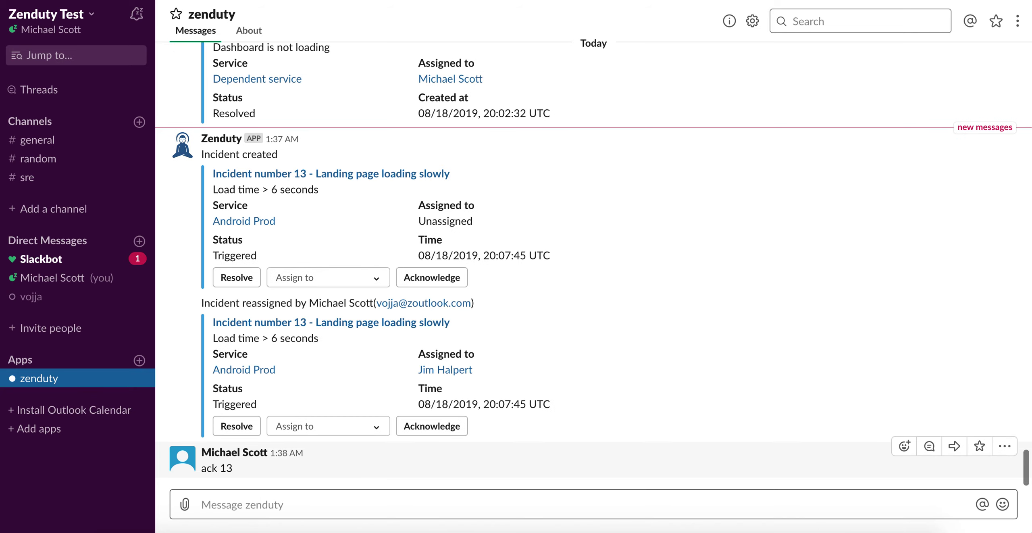
type("resolve 1")
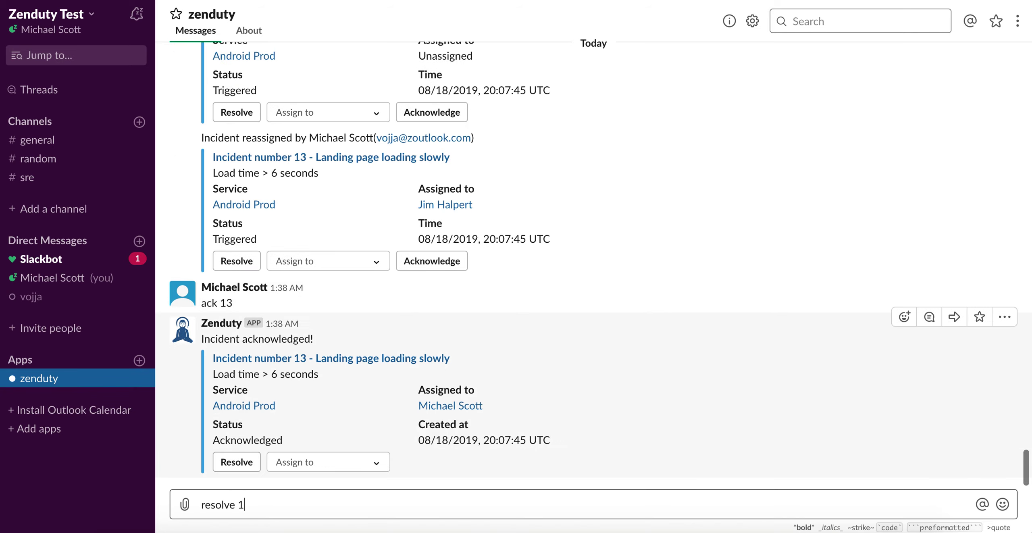
type("3")
key("Return")
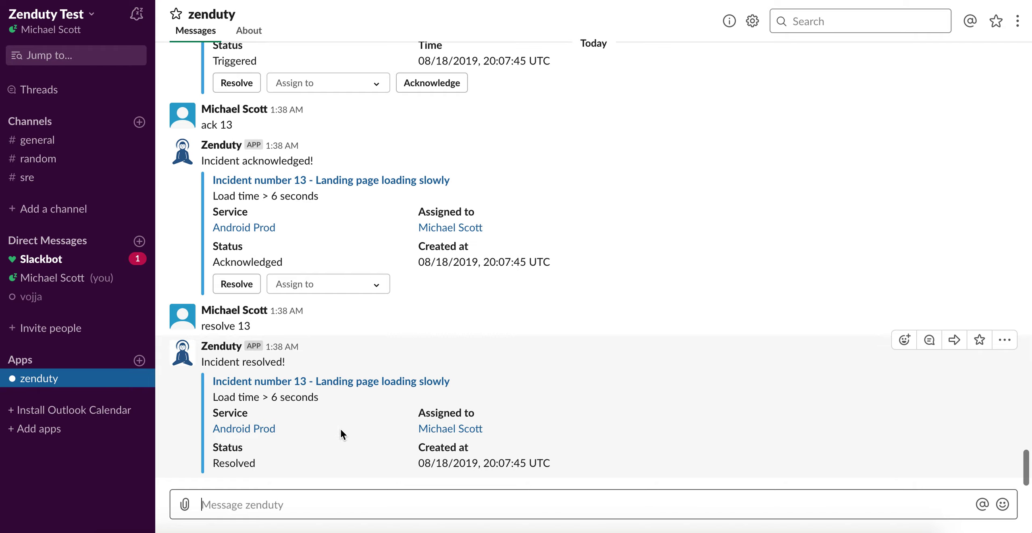
left_click(37, 181)
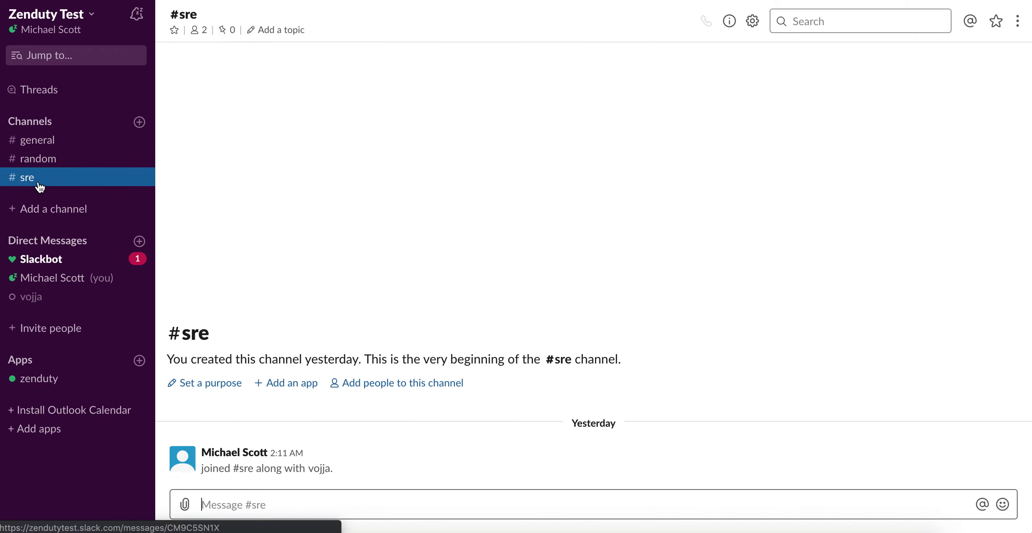
type("/")
key("BackSpace")
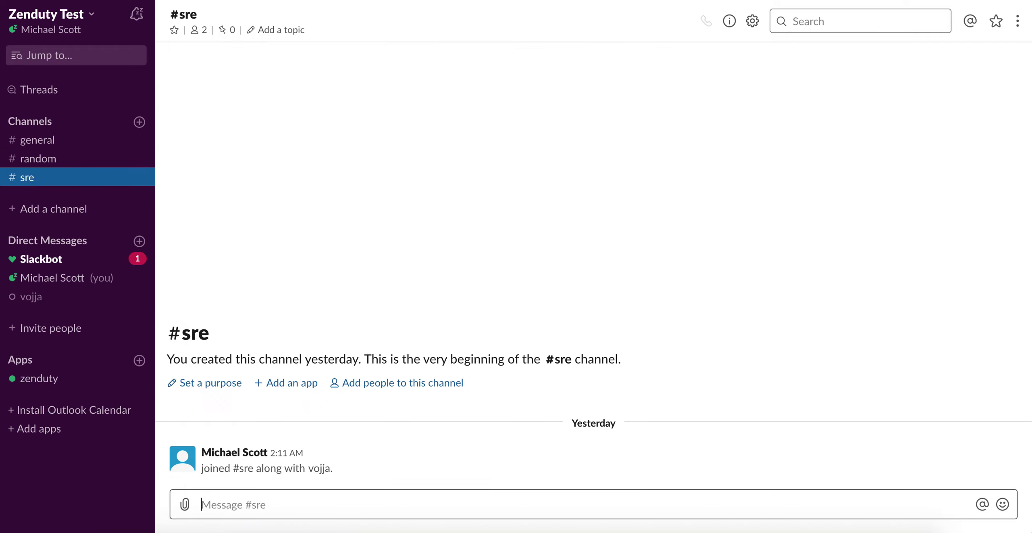
type("/in")
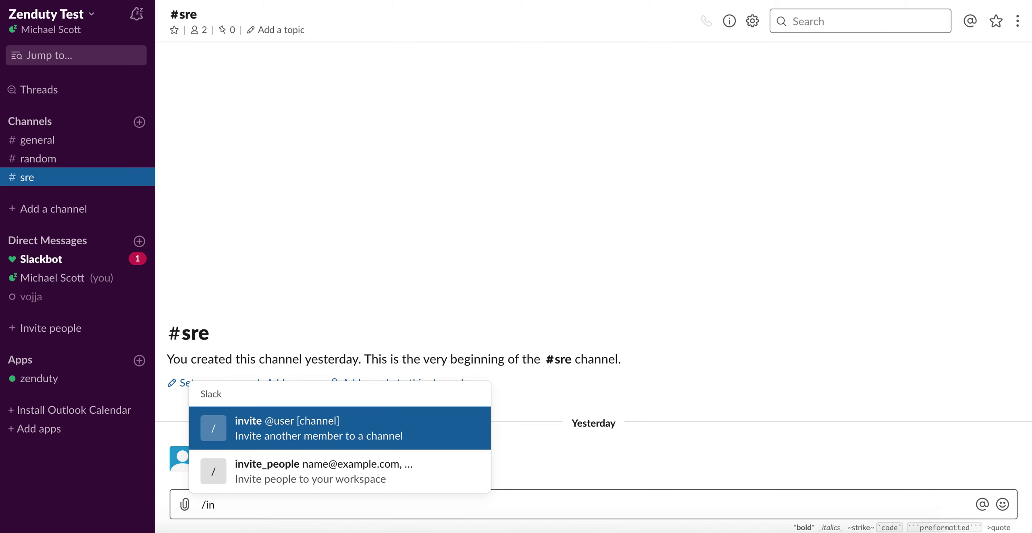
key("Tab")
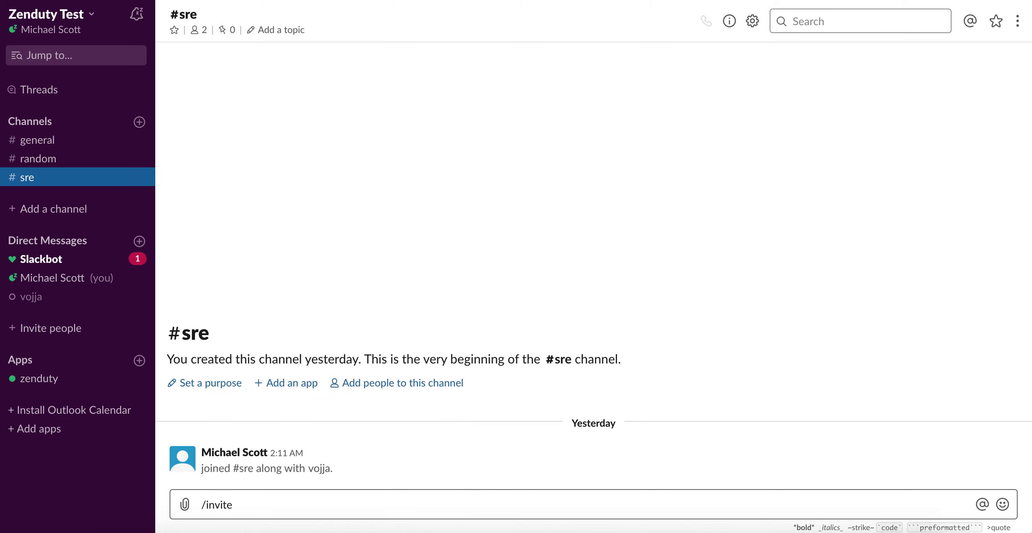
type("@ze")
key("Tab")
key("Return")
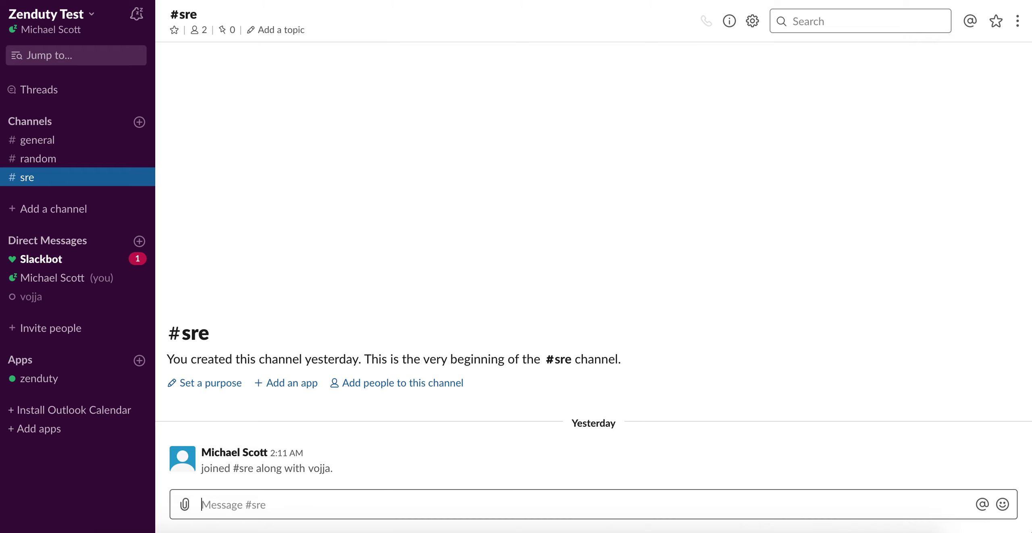
type("@ze")
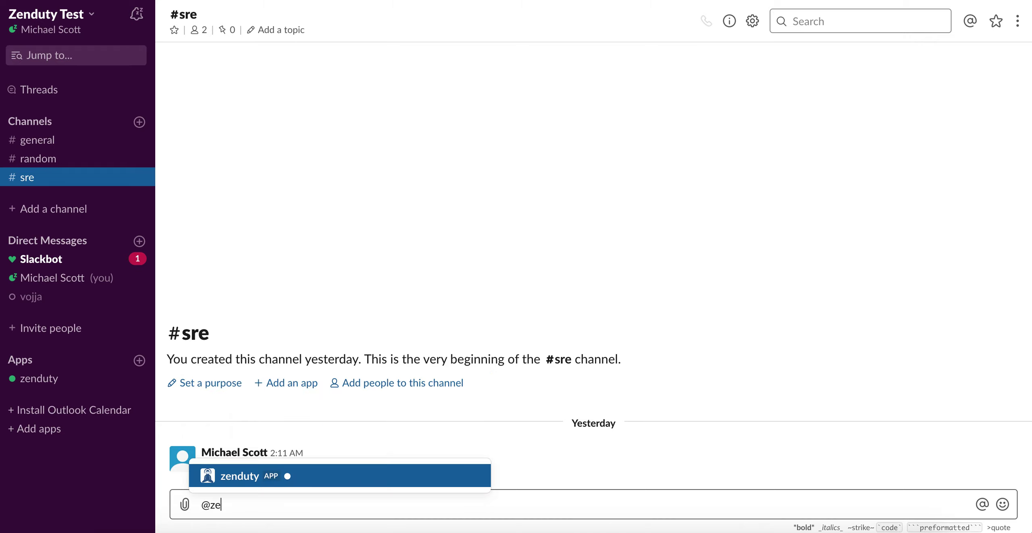
key("Tab")
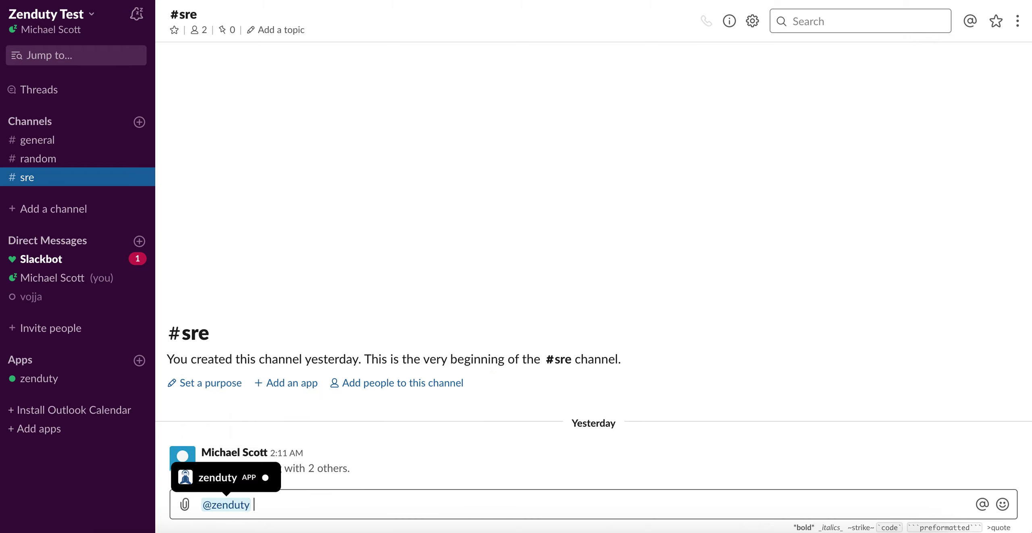
type("get 7")
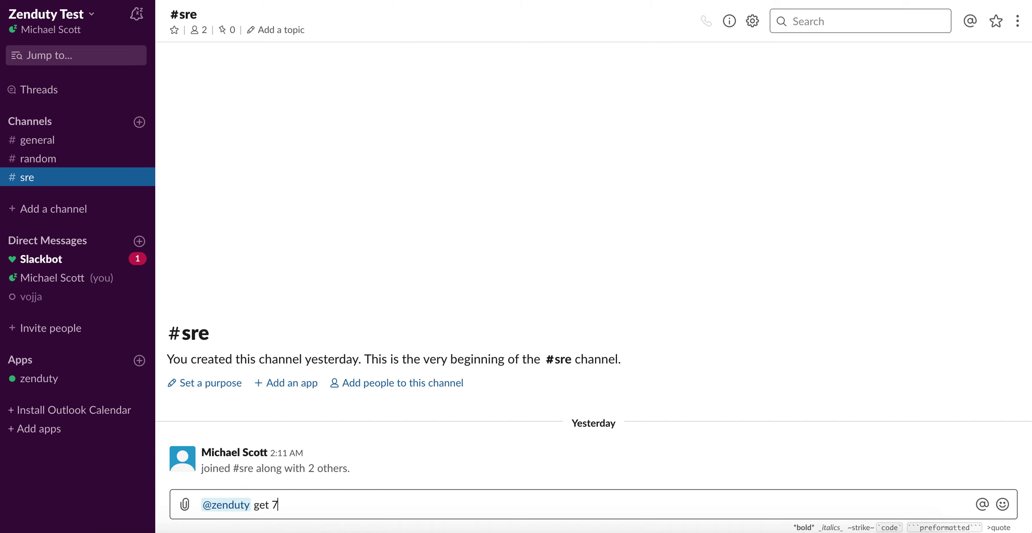
key("Return")
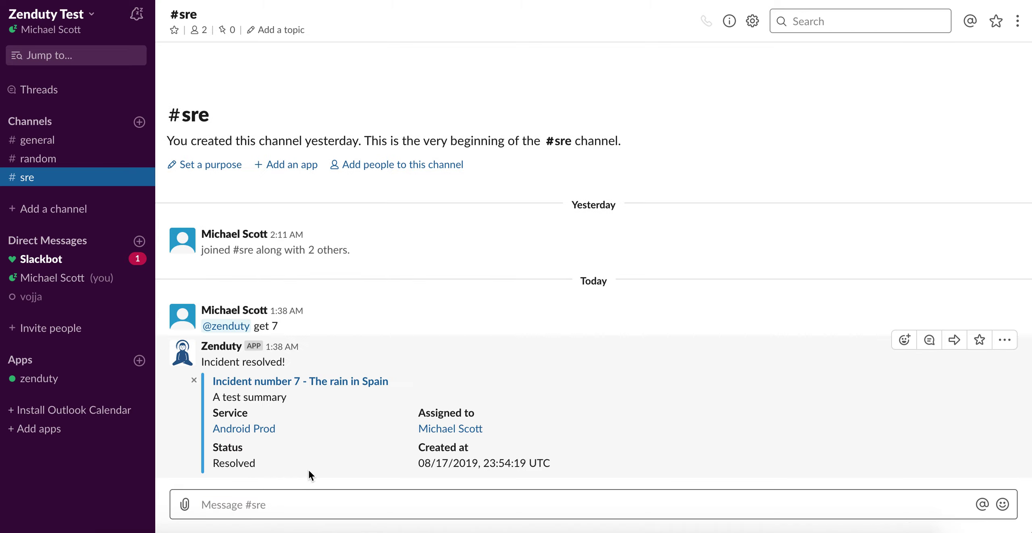
Step: Create an Android Prod incident from #sre with "/zenduty create", using "Landing page is down" as both title and summary
type("/")
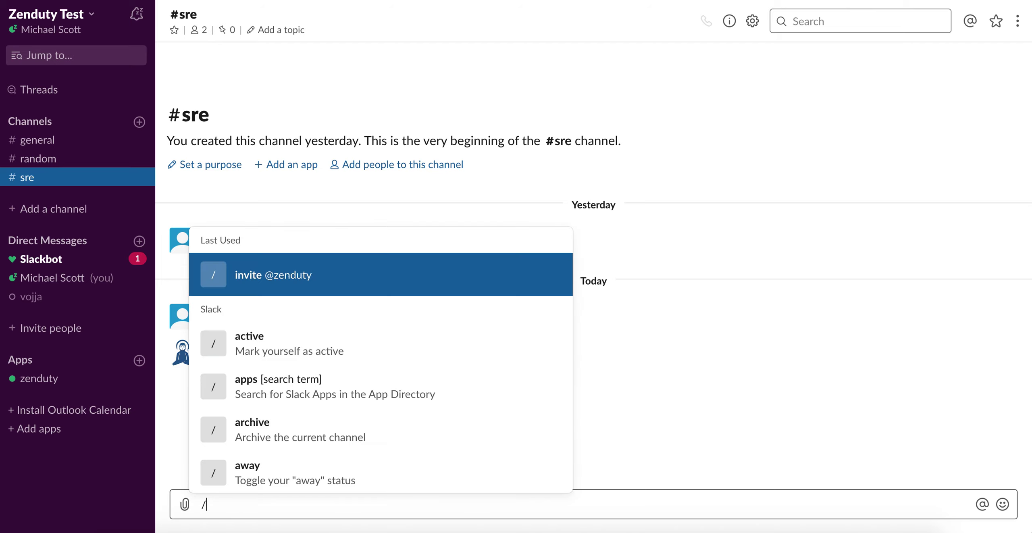
type("zenduty create")
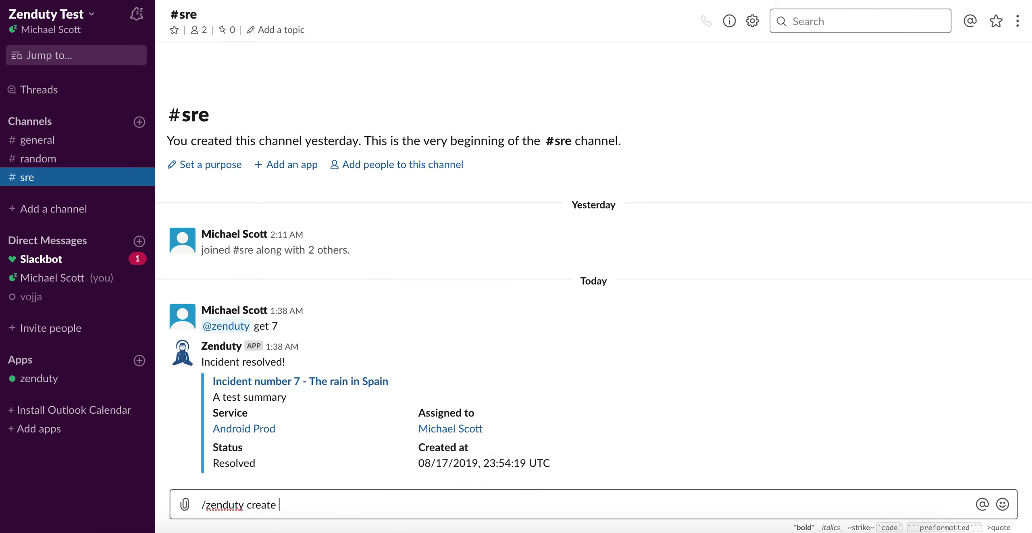
key("Return")
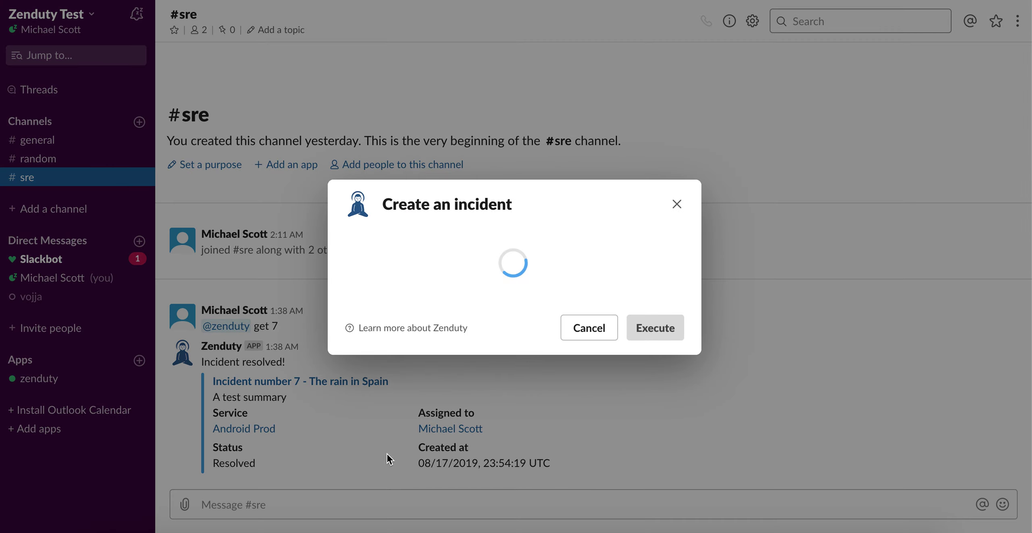
left_click(435, 217)
left_click(403, 277)
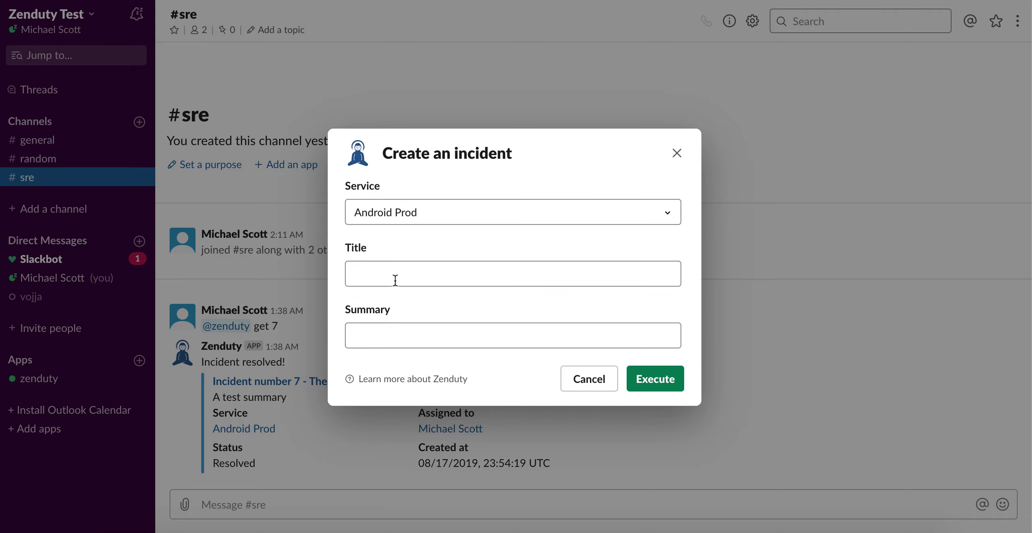
left_click(374, 279)
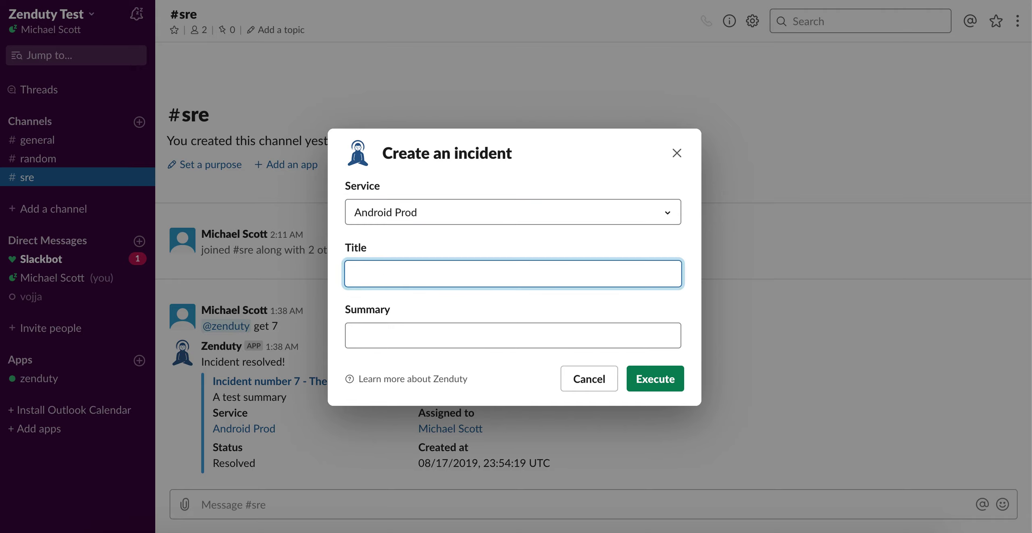
type("Landing page is down")
key("ctrl+a")
key("ctrl+c")
left_click(513, 335)
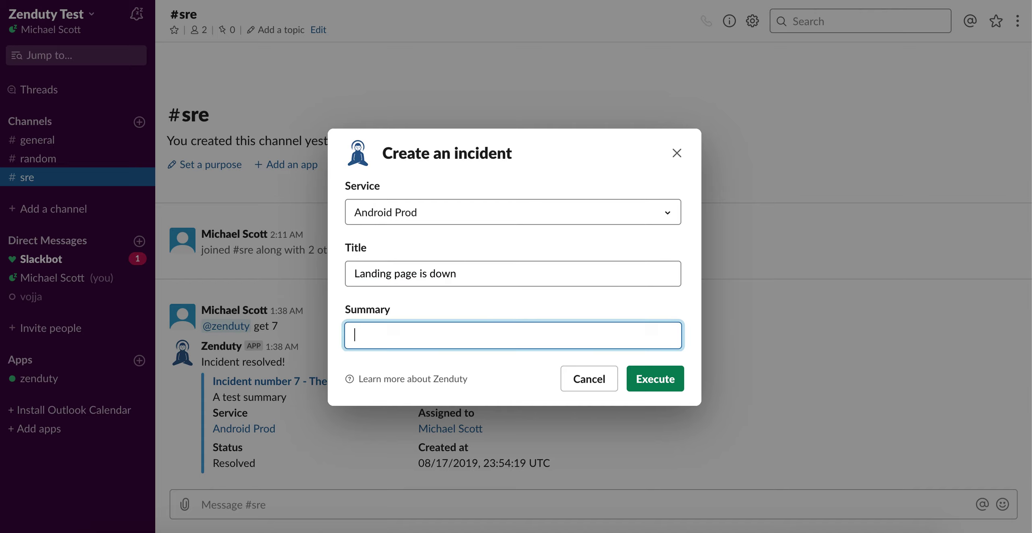
key("ctrl+v")
left_click(655, 378)
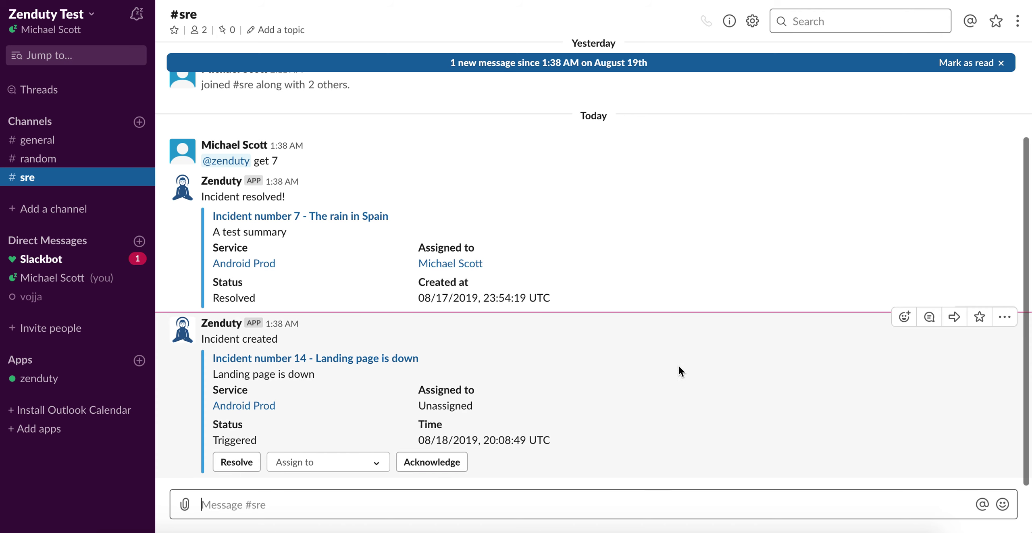
Step: Acknowledge incident 14 from #sre with the command "/zenduty ack 14"
type("/ze")
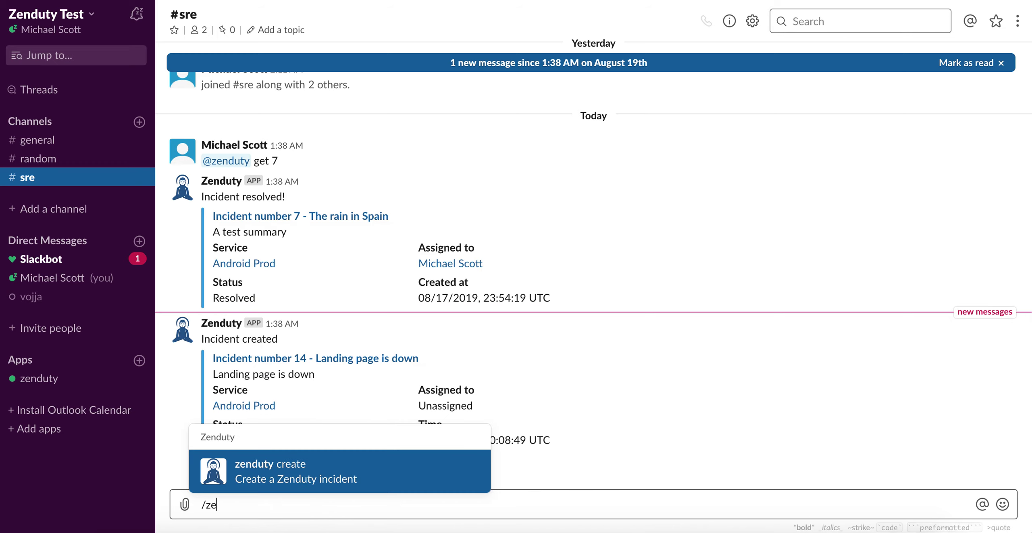
key("Tab")
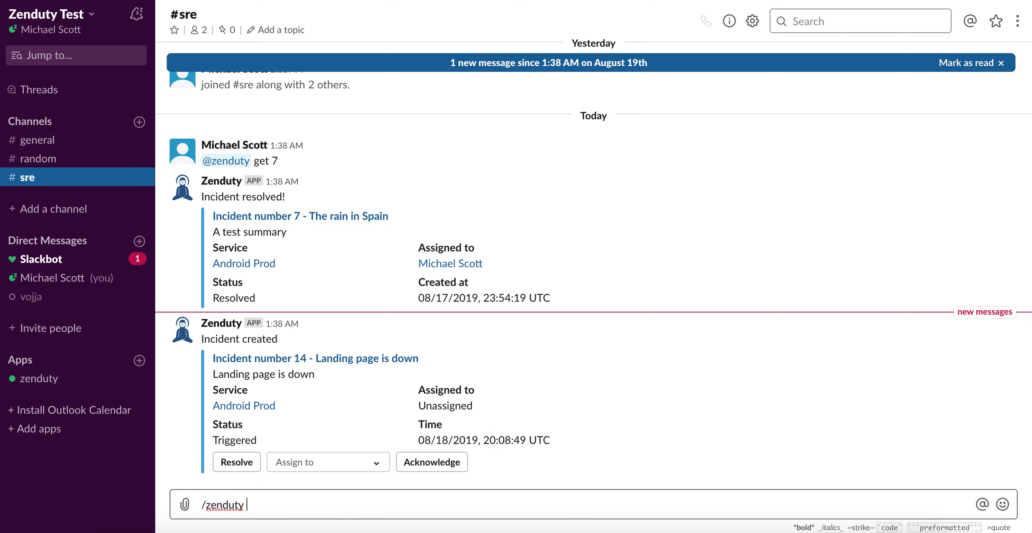
type("ack 14")
key("Return")
Step: Resolve incident 14 from #sre with the command "/zenduty resolve 14"
type("/")
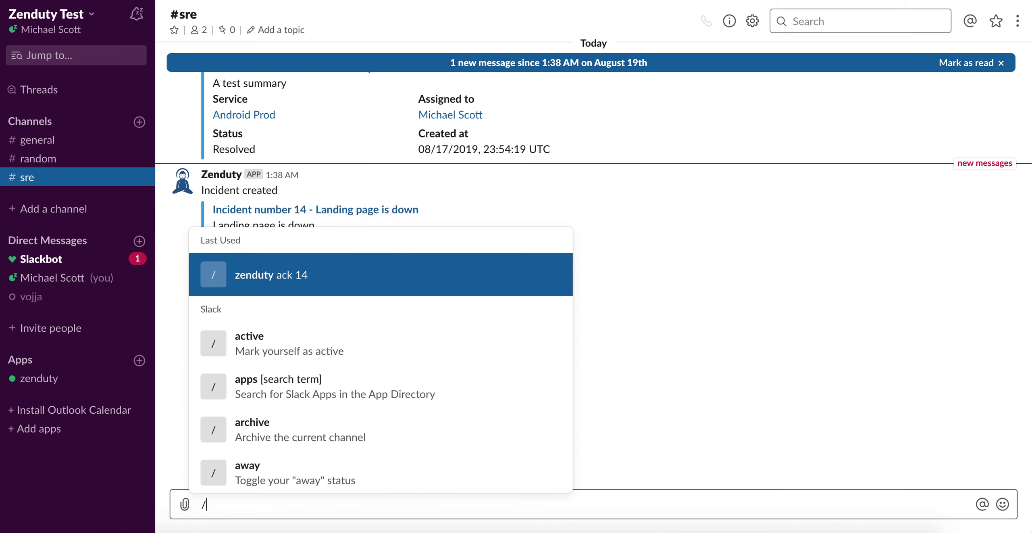
type("ze")
key("Tab")
type("resolve 14")
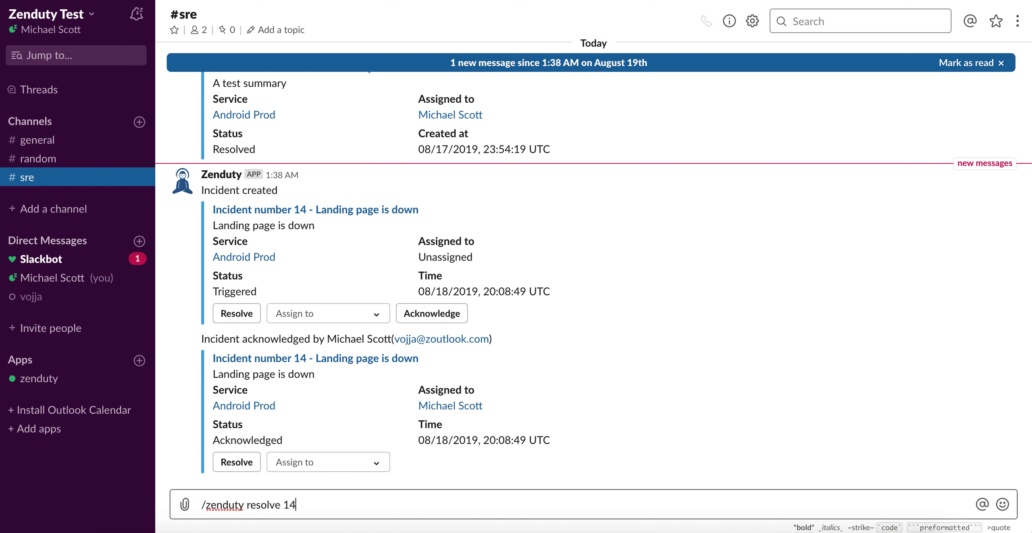
key("Return")
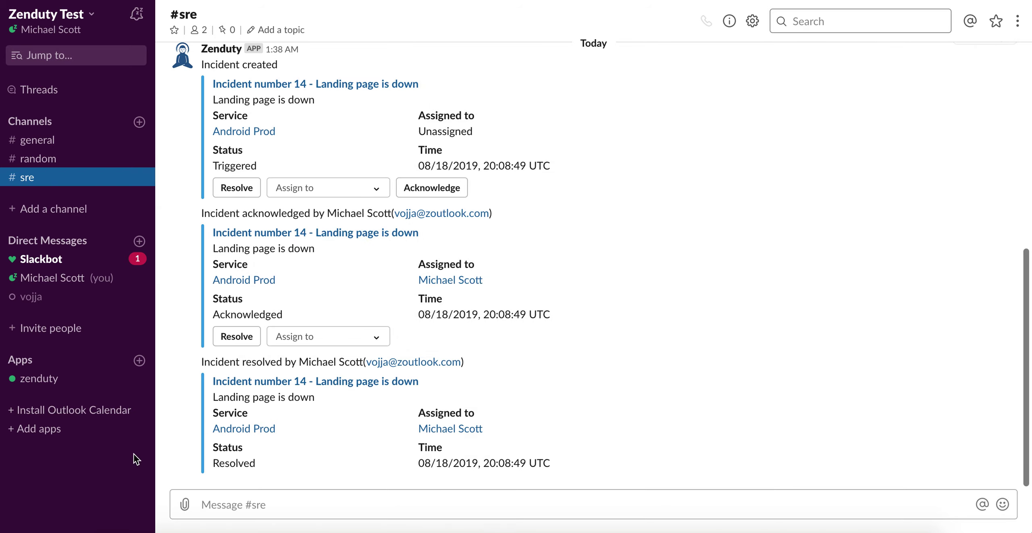
Step: Switch to the Zenduty web app and open the integrations of the Android Prod service
left_click(35, 380)
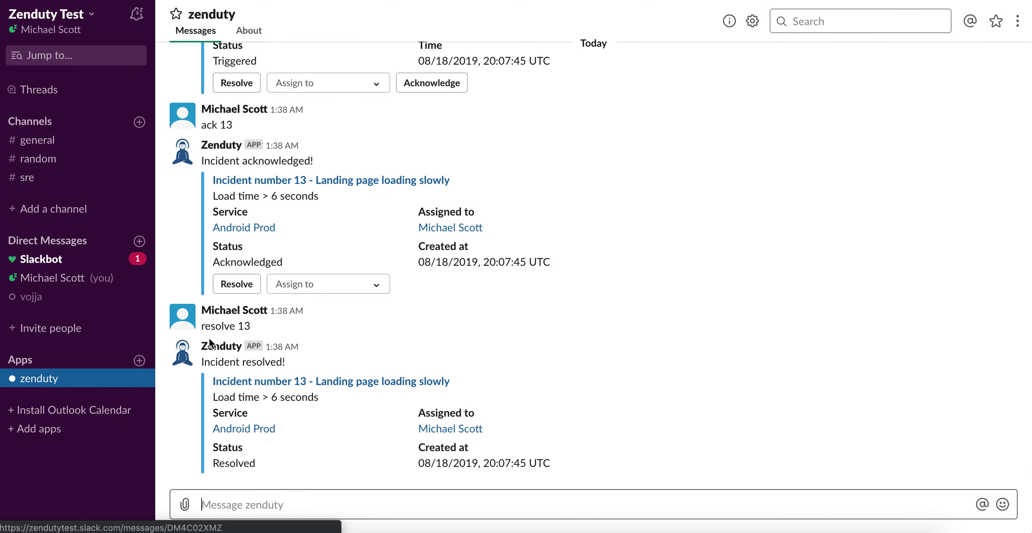
left_click(46, 176)
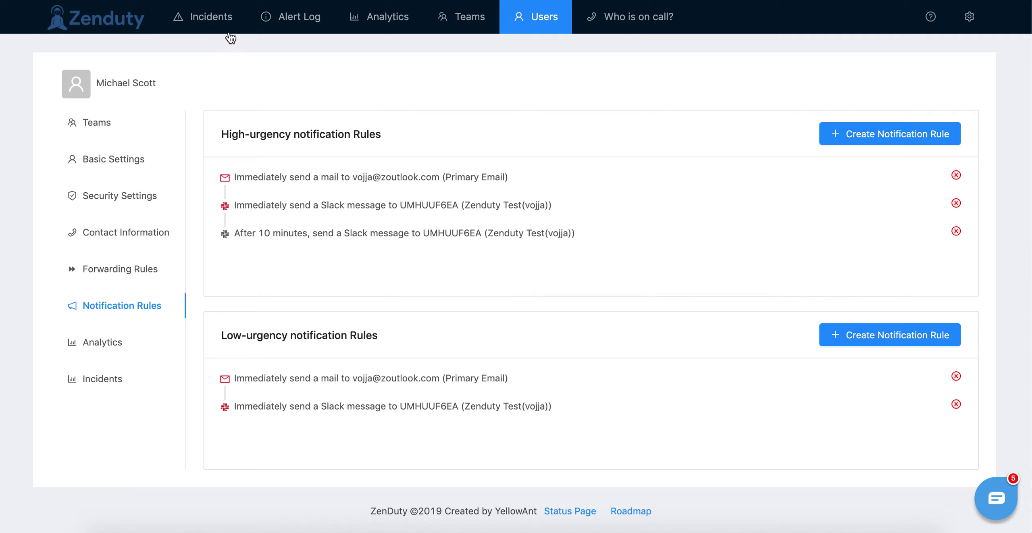
left_click(210, 20)
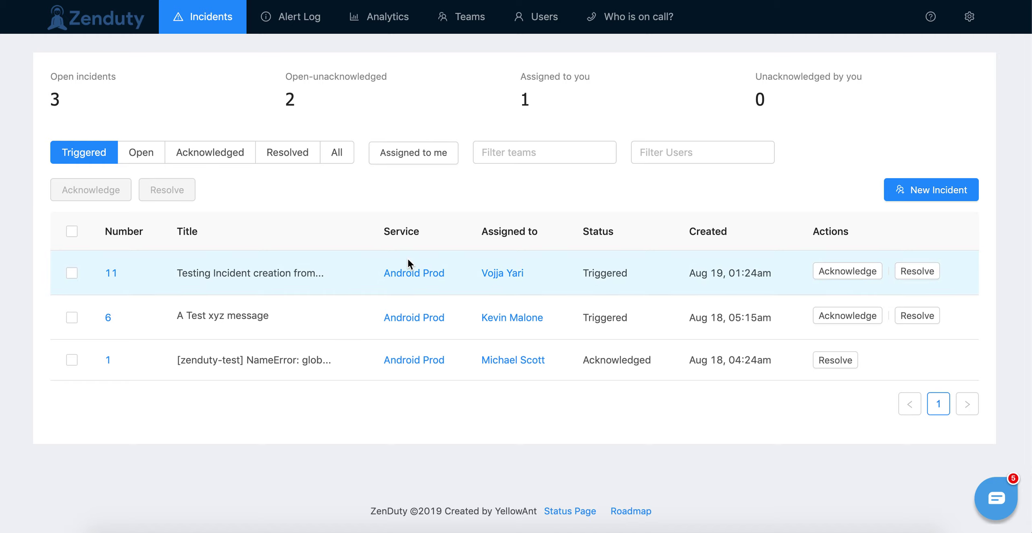
left_click(410, 273)
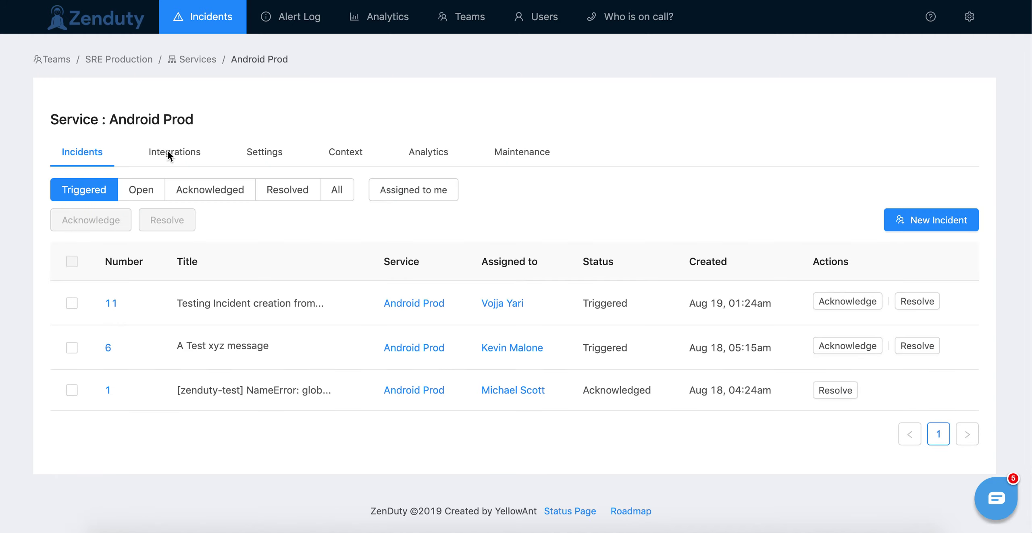
left_click(167, 151)
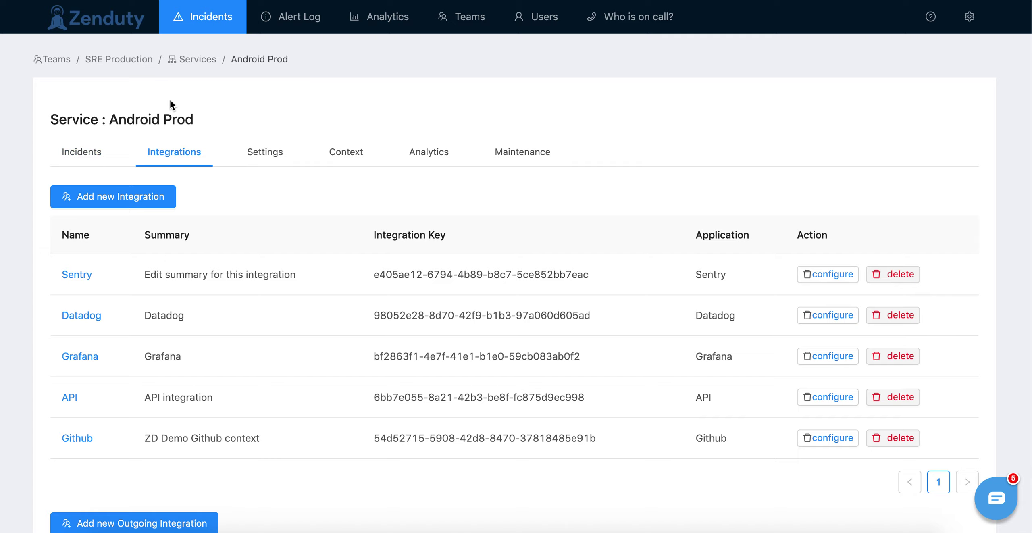
left_click(91, 156)
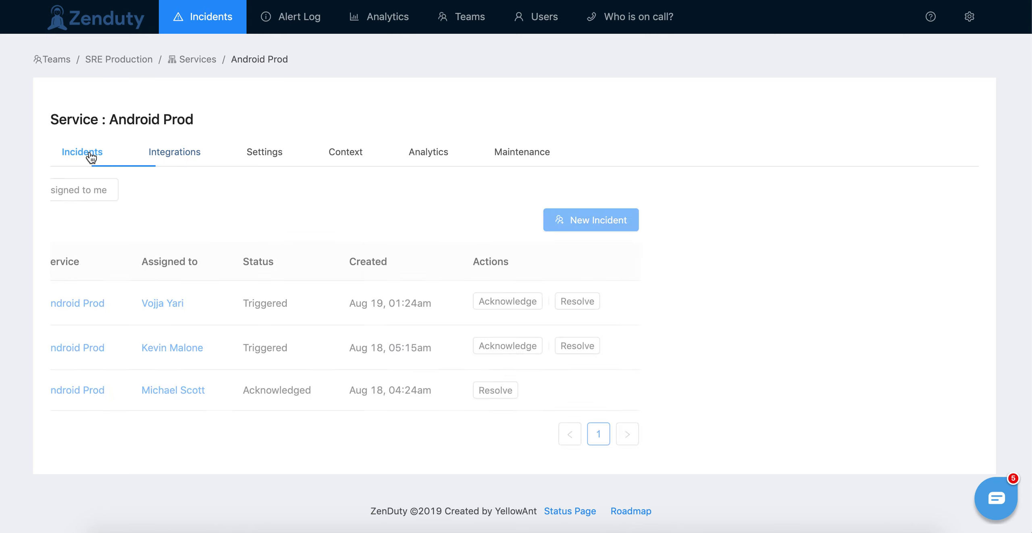
left_click(169, 151)
Step: Start a new outgoing integration for Android Prod with "SRE Slack channel" as both name and summary
scroll(198, 169, "down", 6)
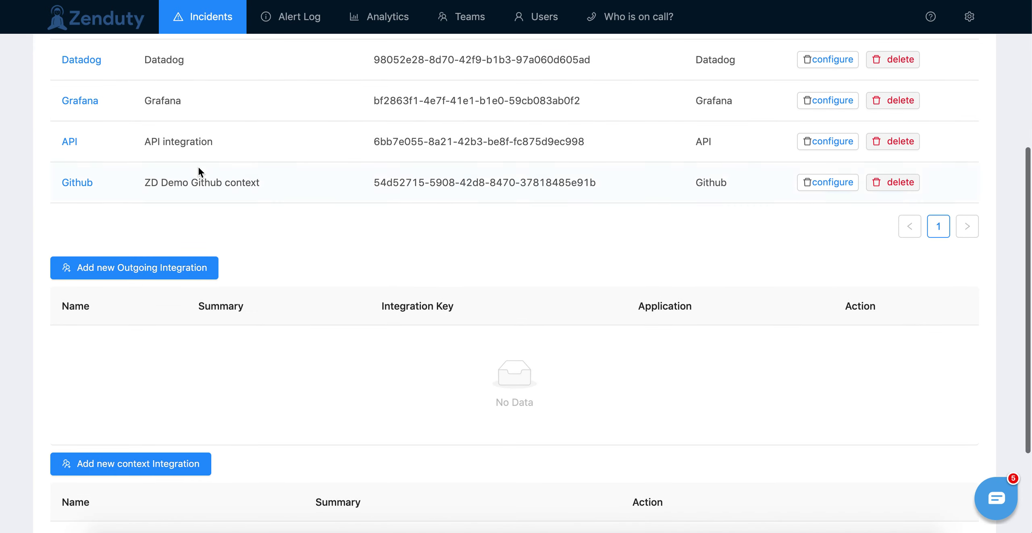
scroll(138, 288, "down", 1)
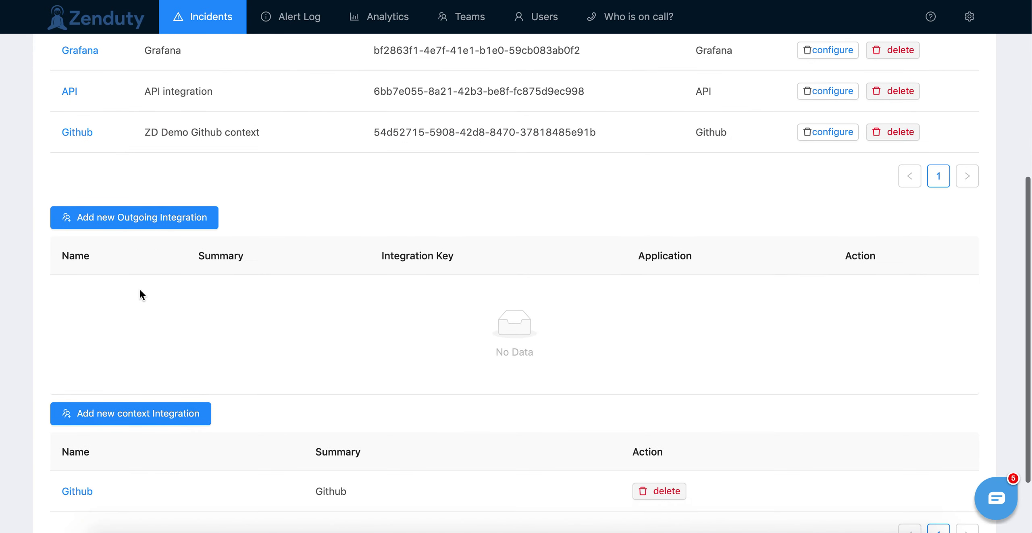
left_click(151, 224)
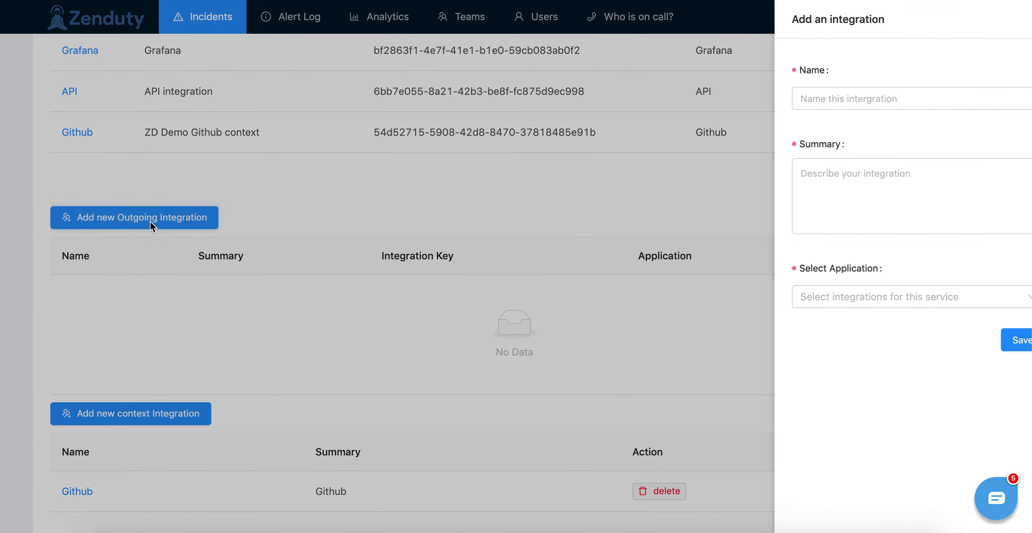
left_click(822, 107)
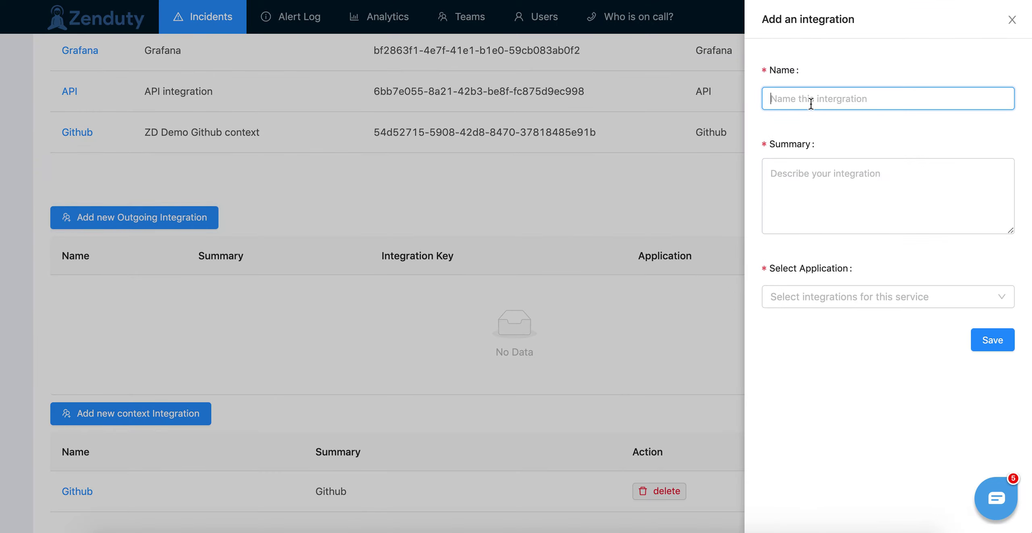
type("SRe")
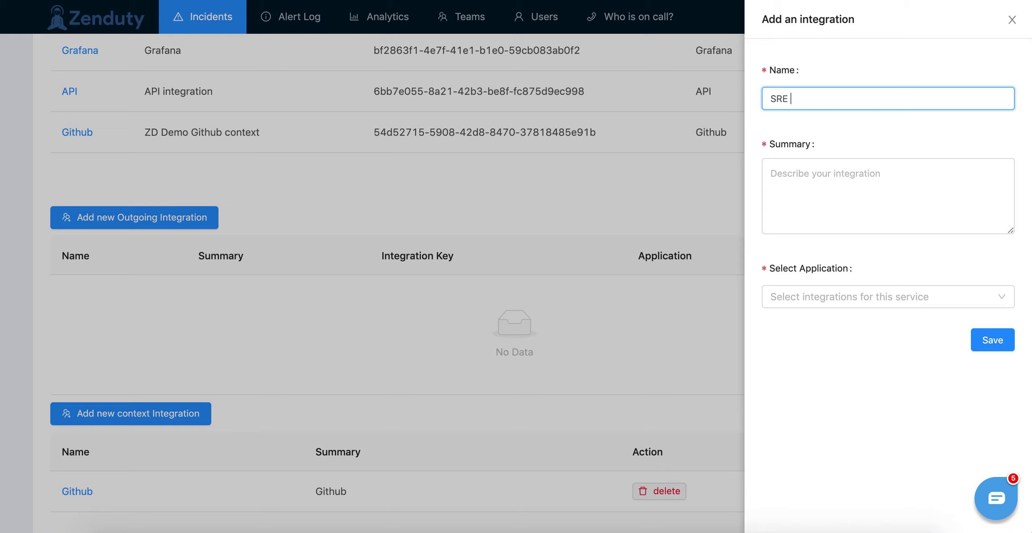
type("Slack channel")
key("ctrl+a")
key("ctrl+c")
key("Tab")
key("ctrl+v")
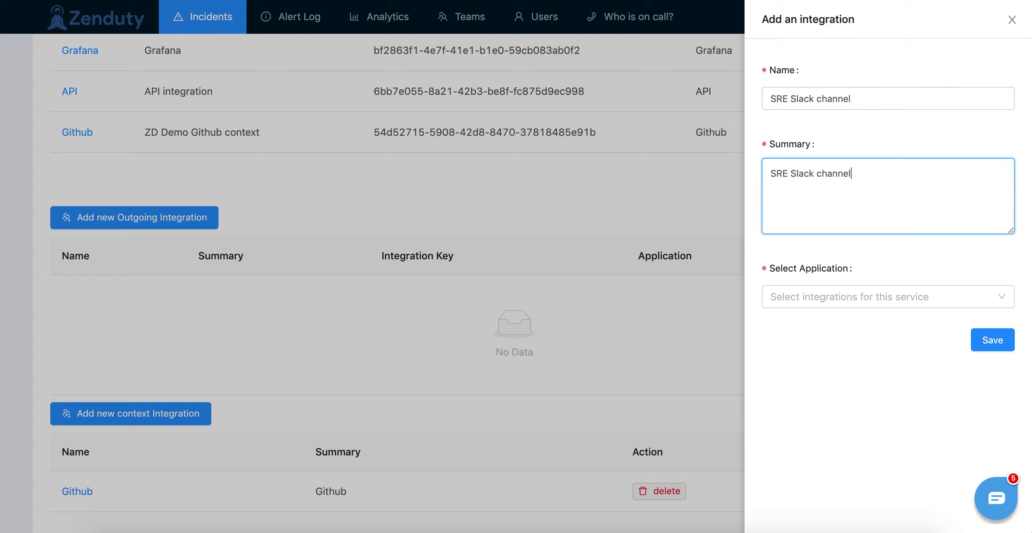
Step: Choose Slack as the outgoing integration's application and save the integration
left_click(797, 299)
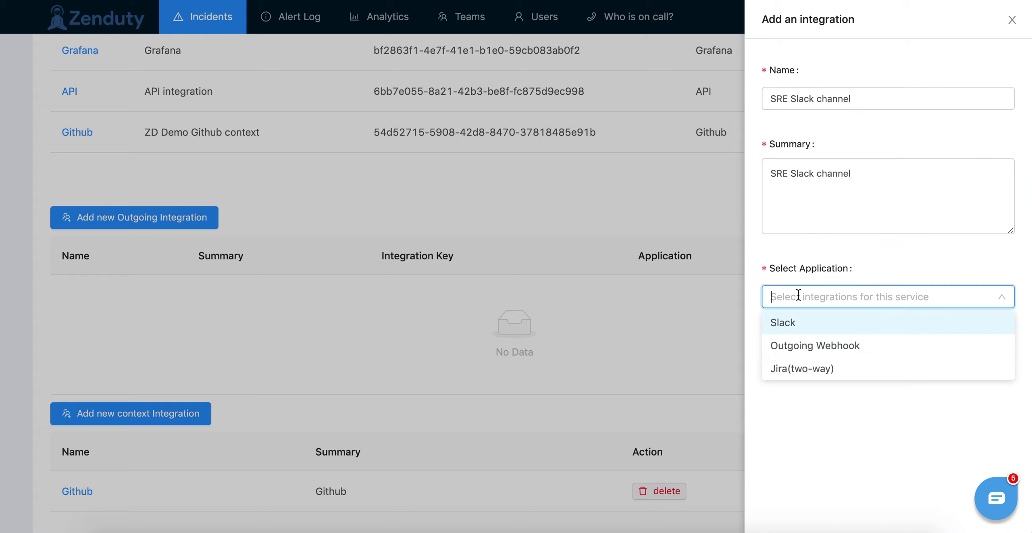
left_click(789, 342)
left_click(790, 298)
left_click(790, 321)
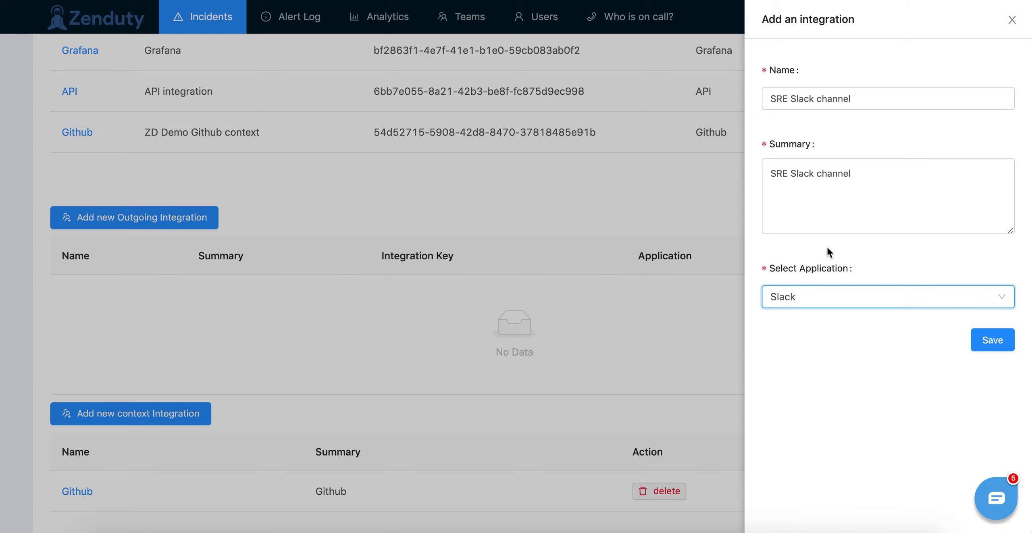
left_click(1005, 349)
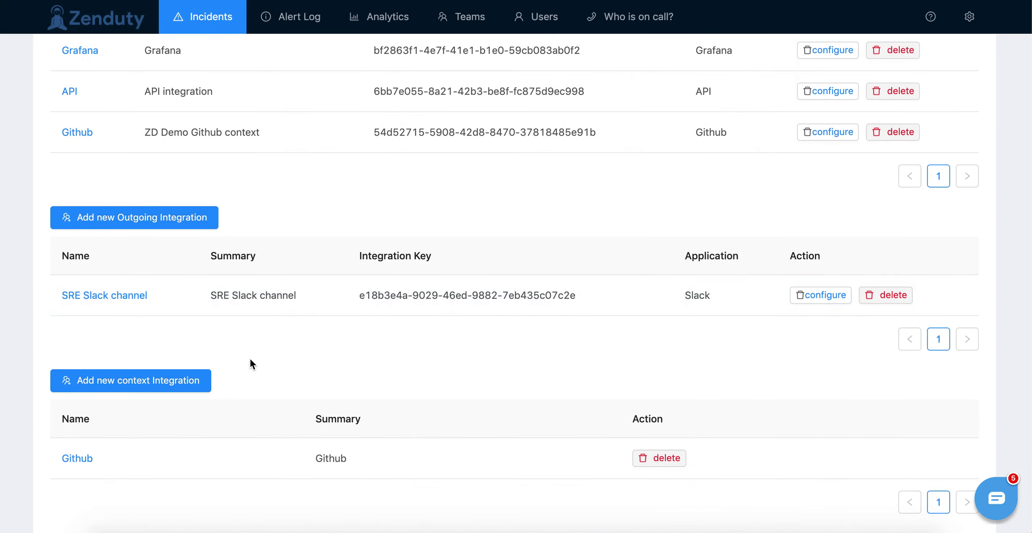
Step: Configure the SRE Slack channel integration by connecting Slack and allowing Zenduty to post to #sre
left_click(811, 298)
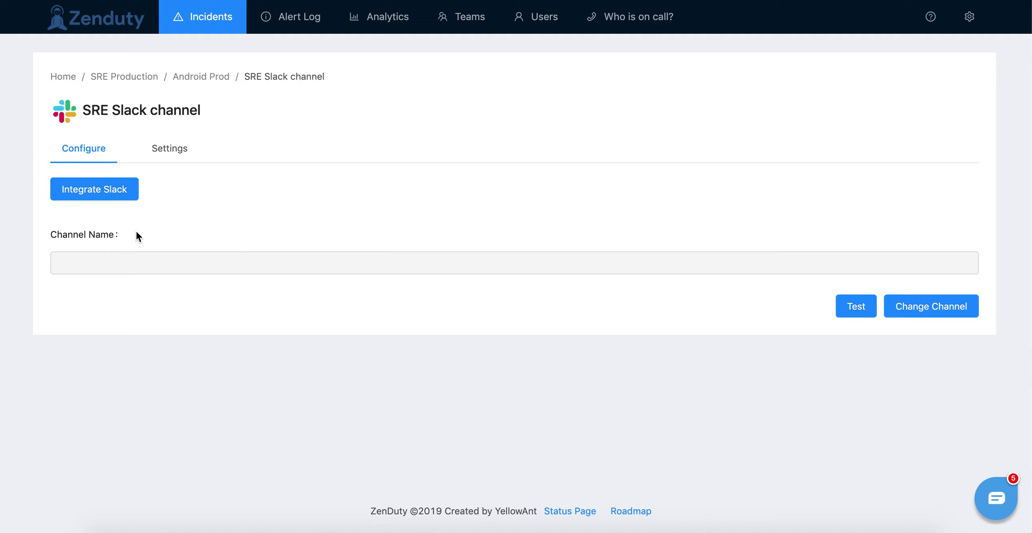
left_click(108, 194)
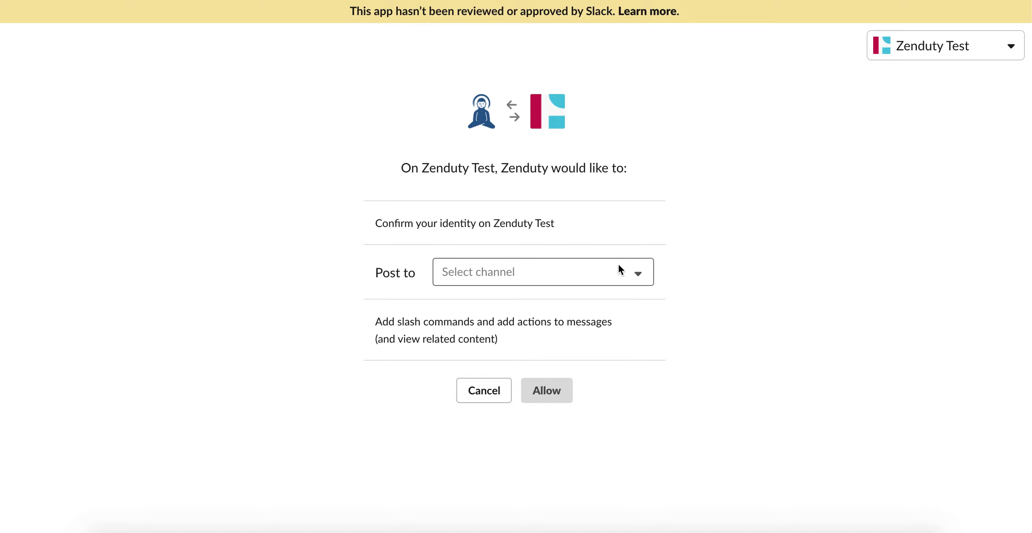
left_click(549, 272)
left_click(467, 390)
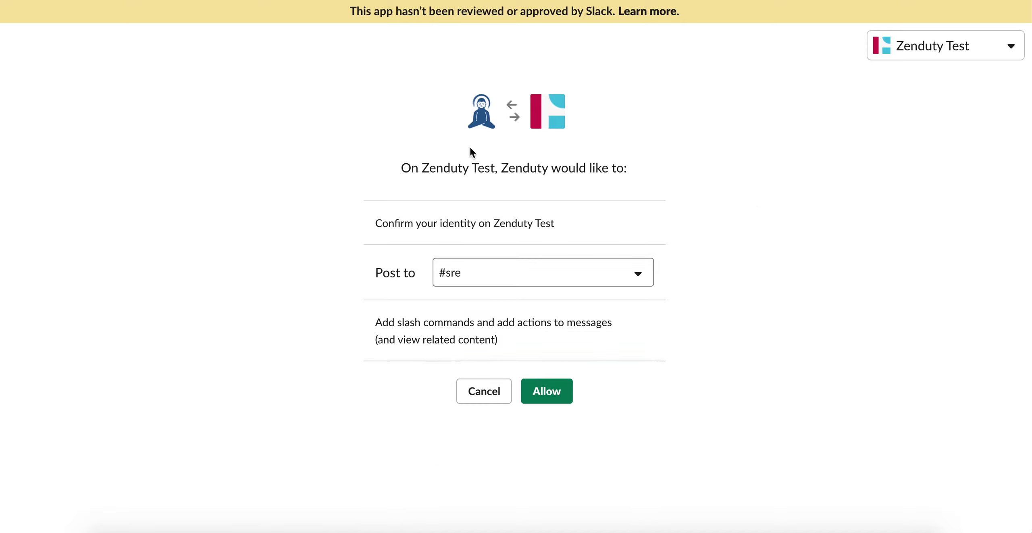
left_click(554, 398)
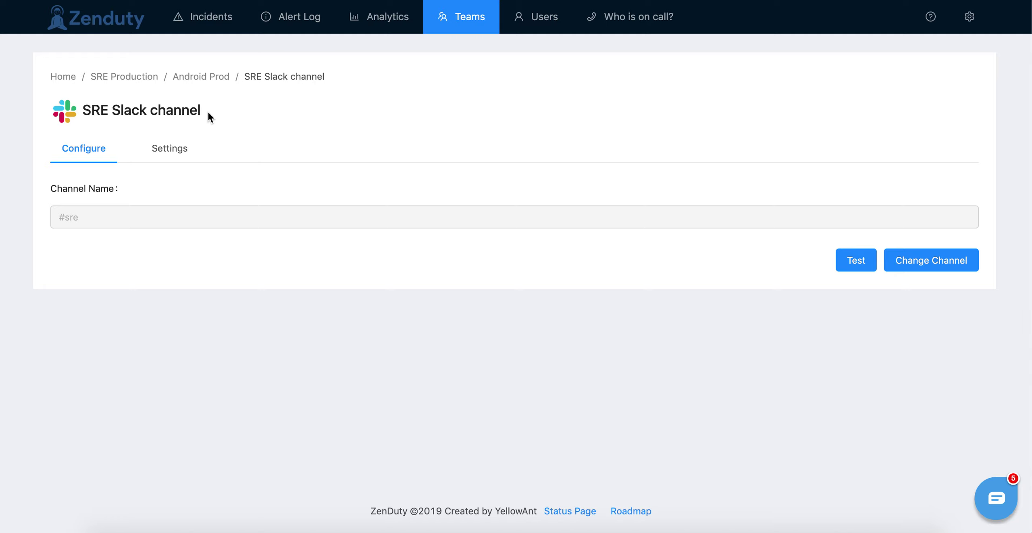
Step: Start a new incident for the Android Prod service and assign it to the Production escalation policy
left_click(200, 78)
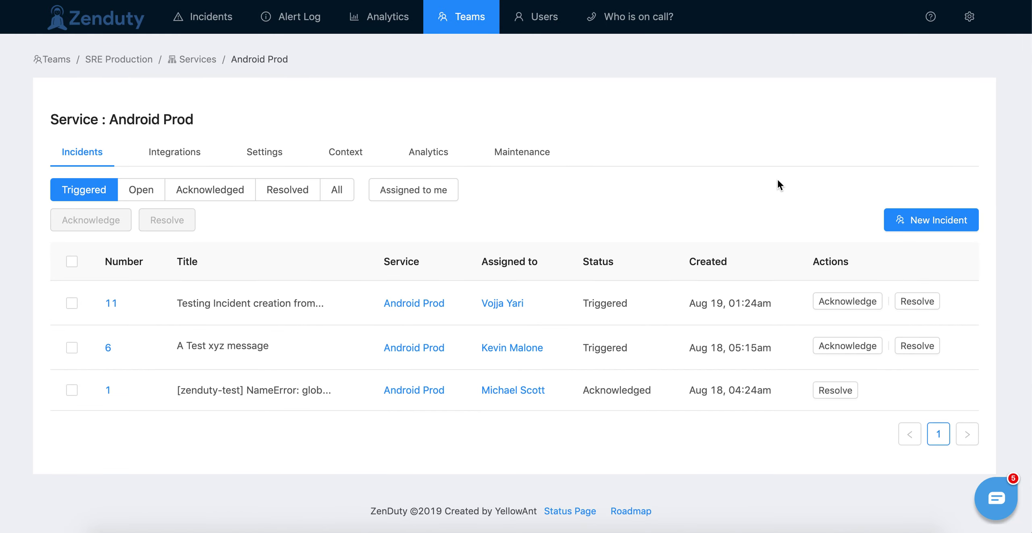
left_click(901, 217)
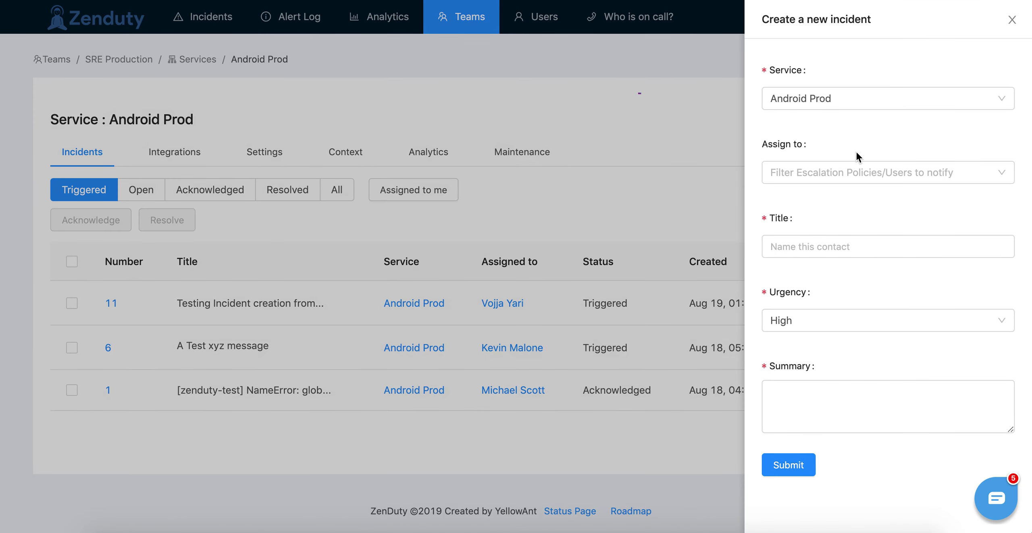
left_click(826, 173)
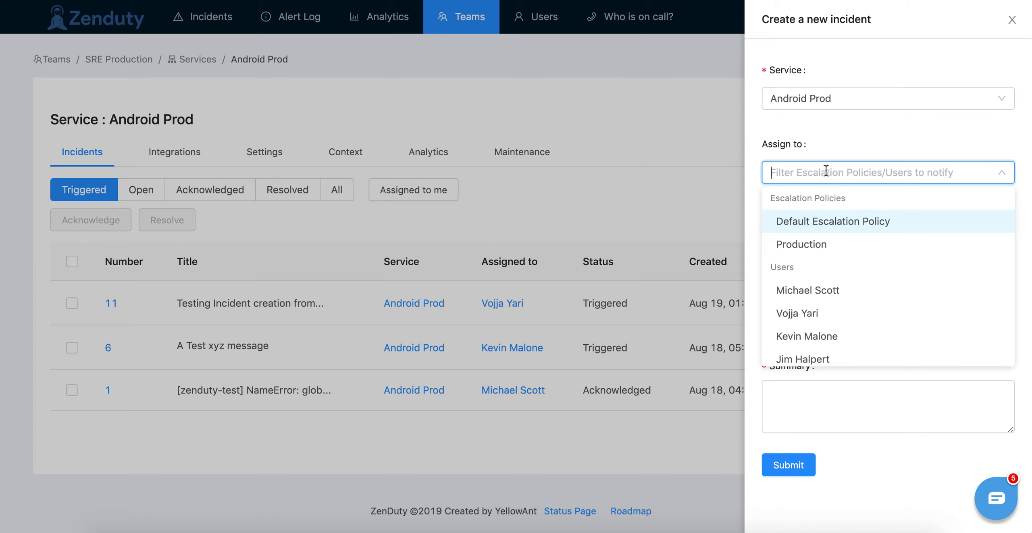
left_click(822, 243)
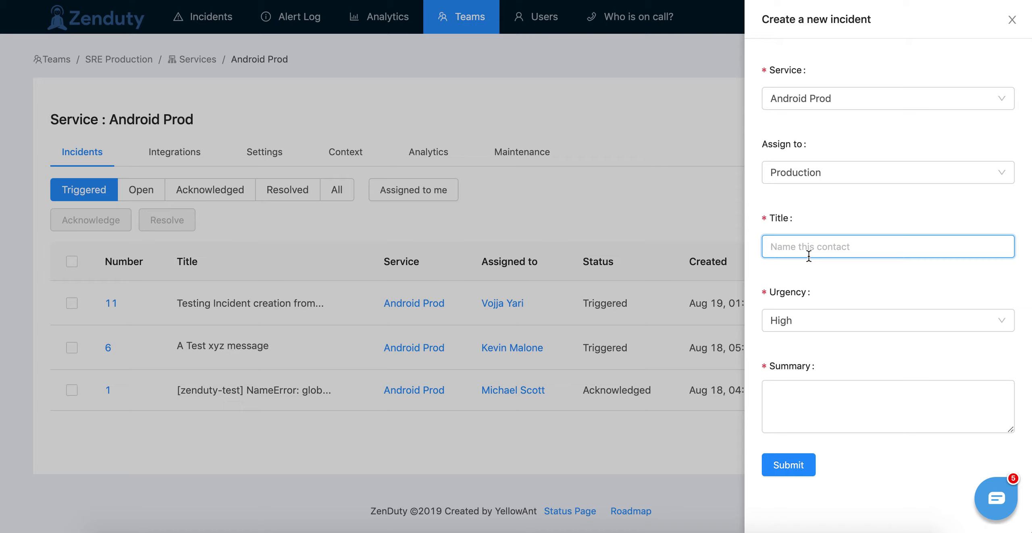
Step: Enter "Billing API is down" as the incident's title and summary, and submit it
type("Billing")
type("API is down")
key("super+a")
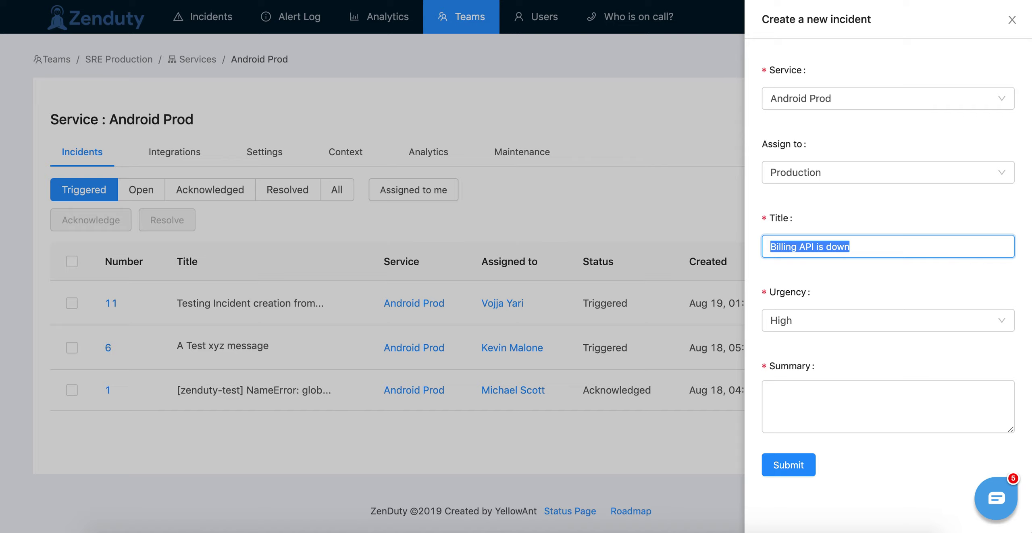
left_click(817, 388)
key("super+v")
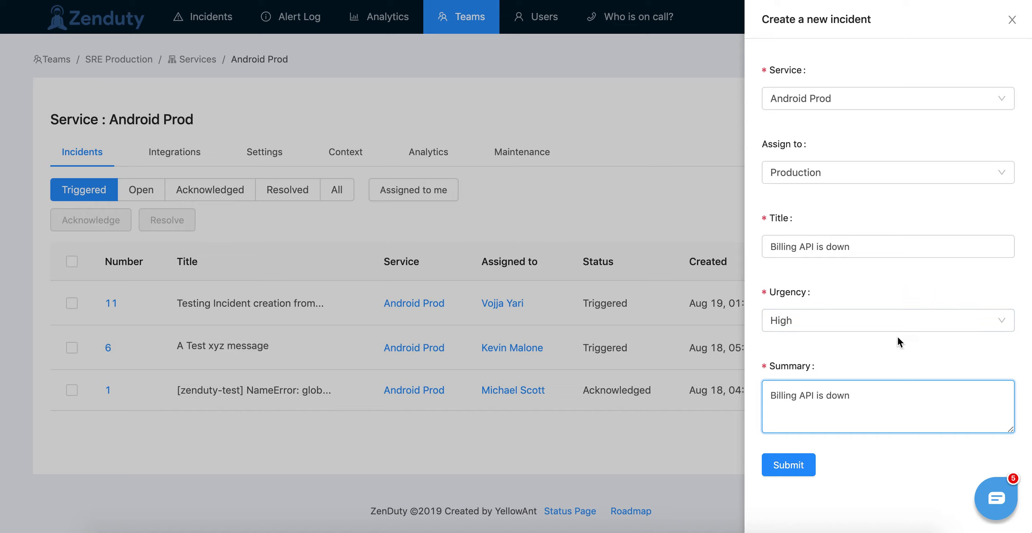
left_click(799, 468)
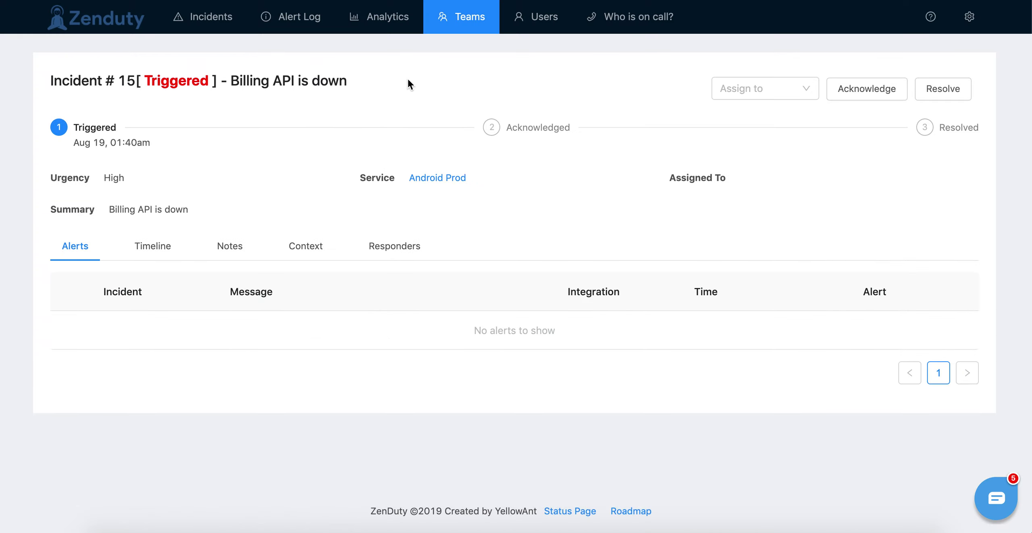
Step: Switch to Slack and assign incident 15 in #sre to a team member found by searching their name
key("super+Tab")
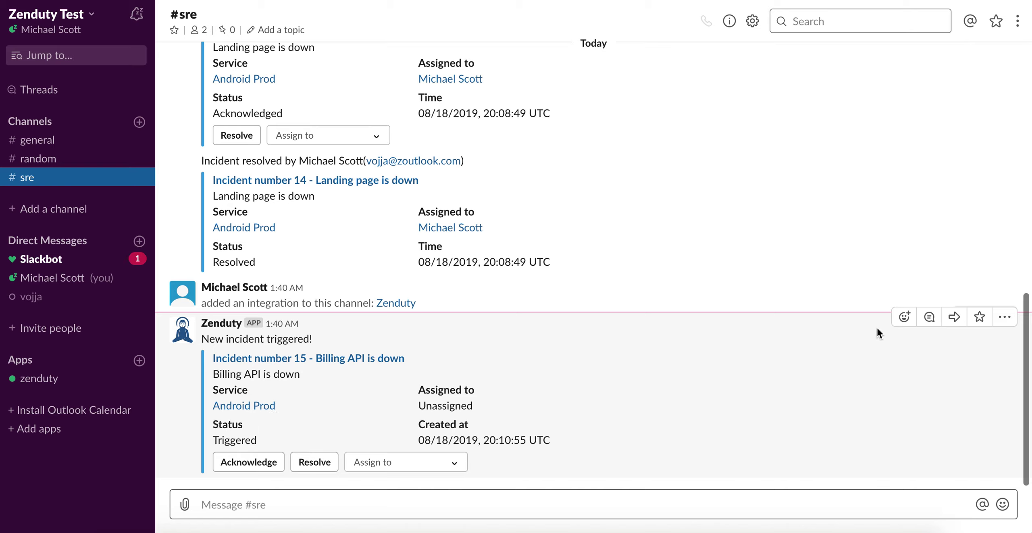
left_click(378, 467)
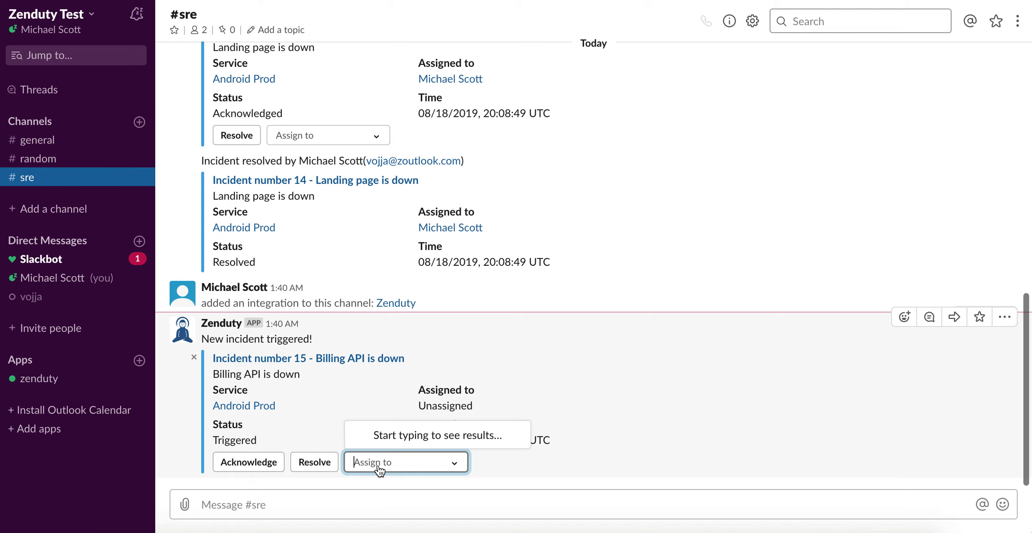
type("dwig")
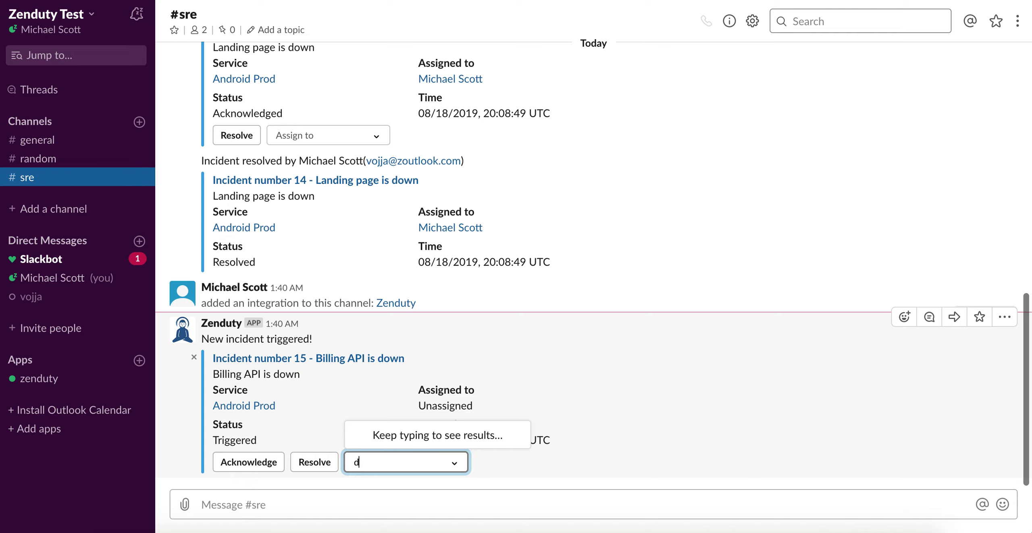
left_click(436, 436)
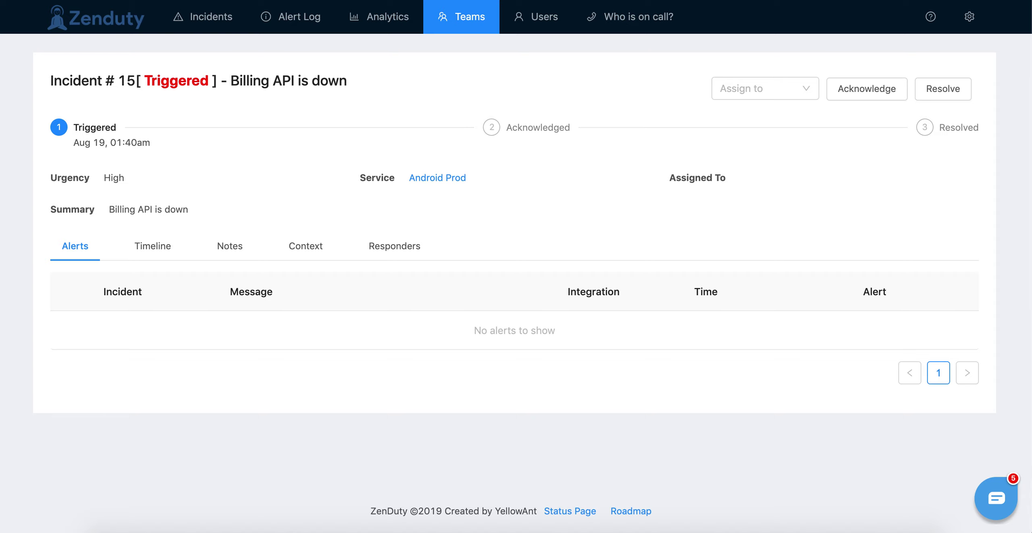
Step: Review the timeline of incident 15 in the Zenduty web app and return to the incidents list
left_click(153, 247)
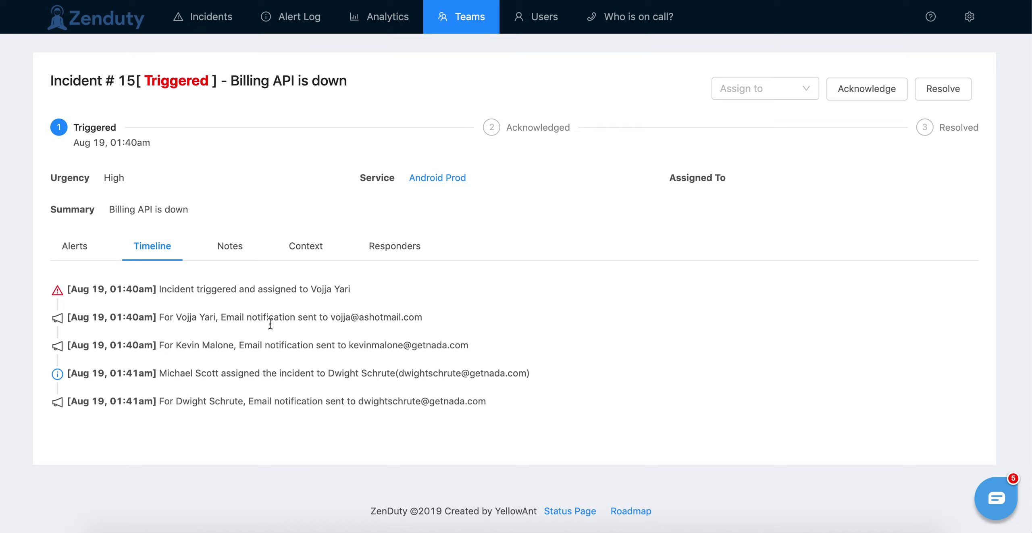
left_click(66, 247)
left_click(219, 25)
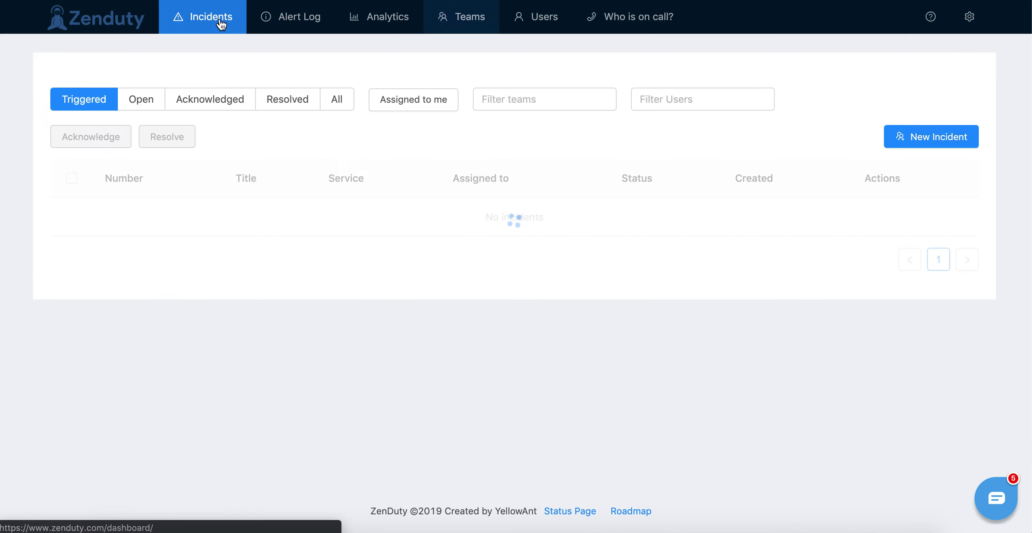